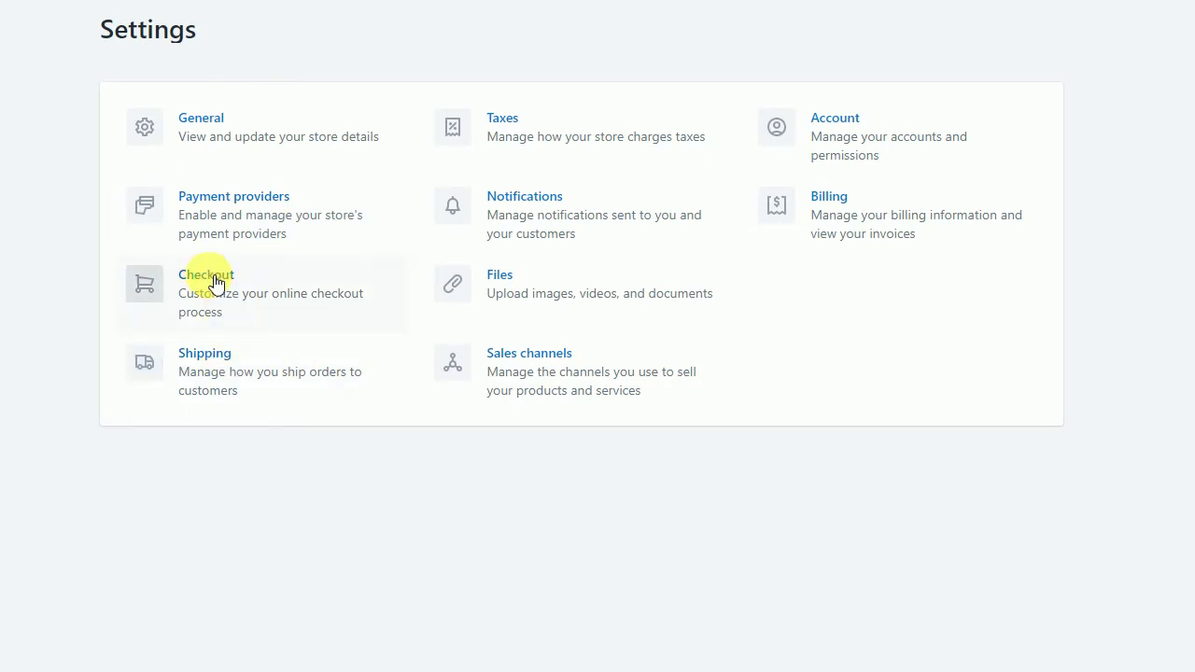
Open the store's Checkout settings and go to the Refund, privacy, and TOS statements section.
{"action": "left_click", "coordinate": [214, 283]}
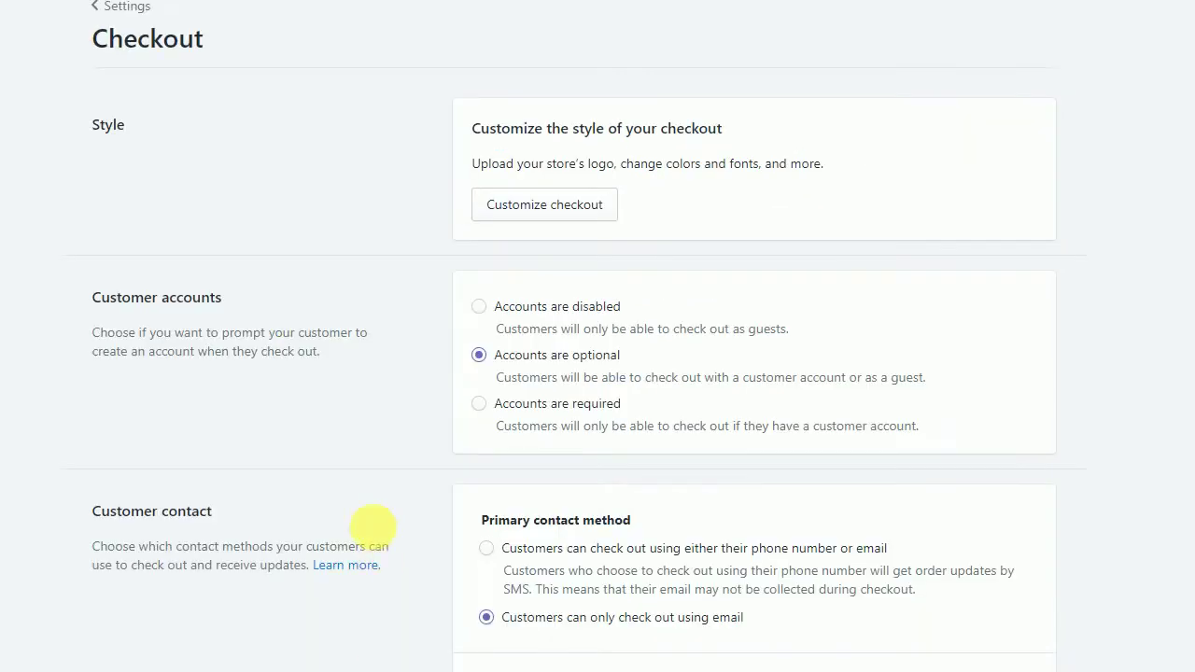
{"action": "scroll", "coordinate": [362, 507], "scroll_direction": "down", "scroll_amount": 1}
{"action": "scroll", "coordinate": [362, 506], "scroll_direction": "down", "scroll_amount": 2}
{"action": "scroll", "coordinate": [363, 505], "scroll_direction": "down", "scroll_amount": 3}
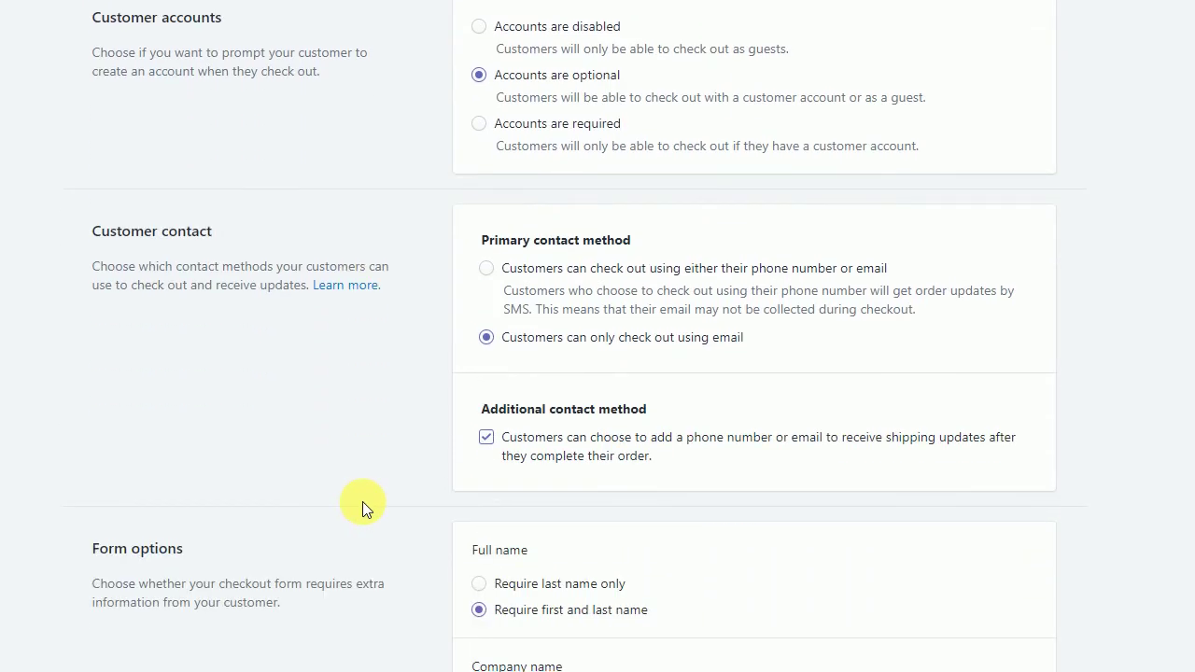
{"action": "scroll", "coordinate": [362, 508], "scroll_direction": "down", "scroll_amount": 10}
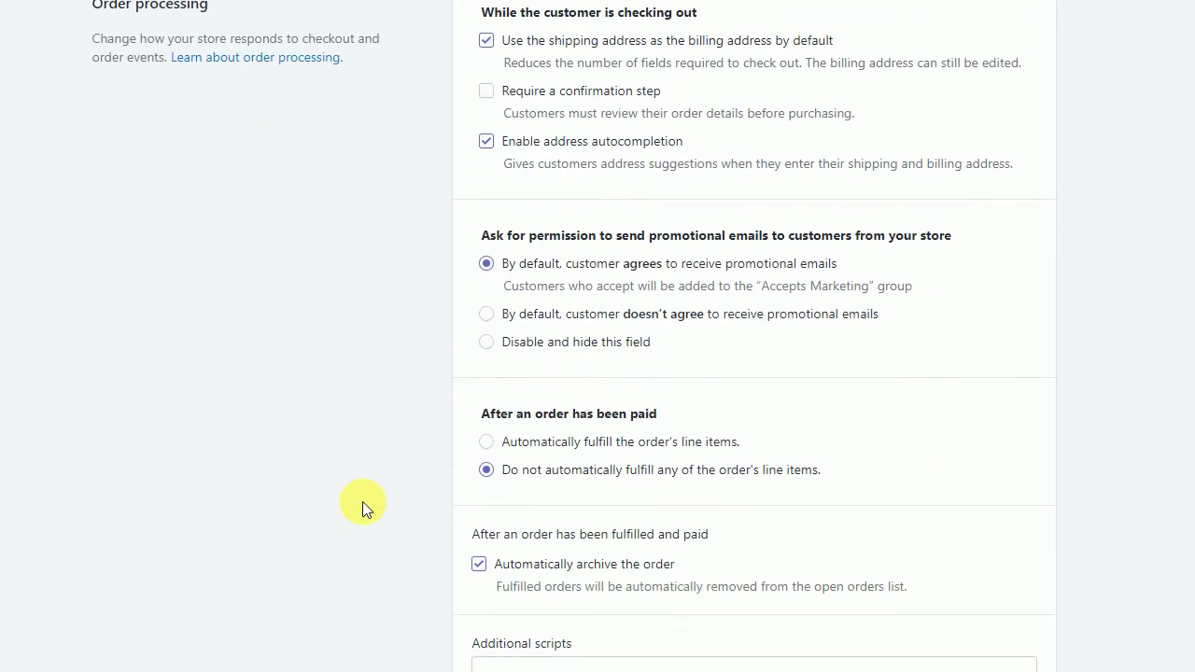
{"action": "scroll", "coordinate": [362, 507], "scroll_direction": "down", "scroll_amount": 7}
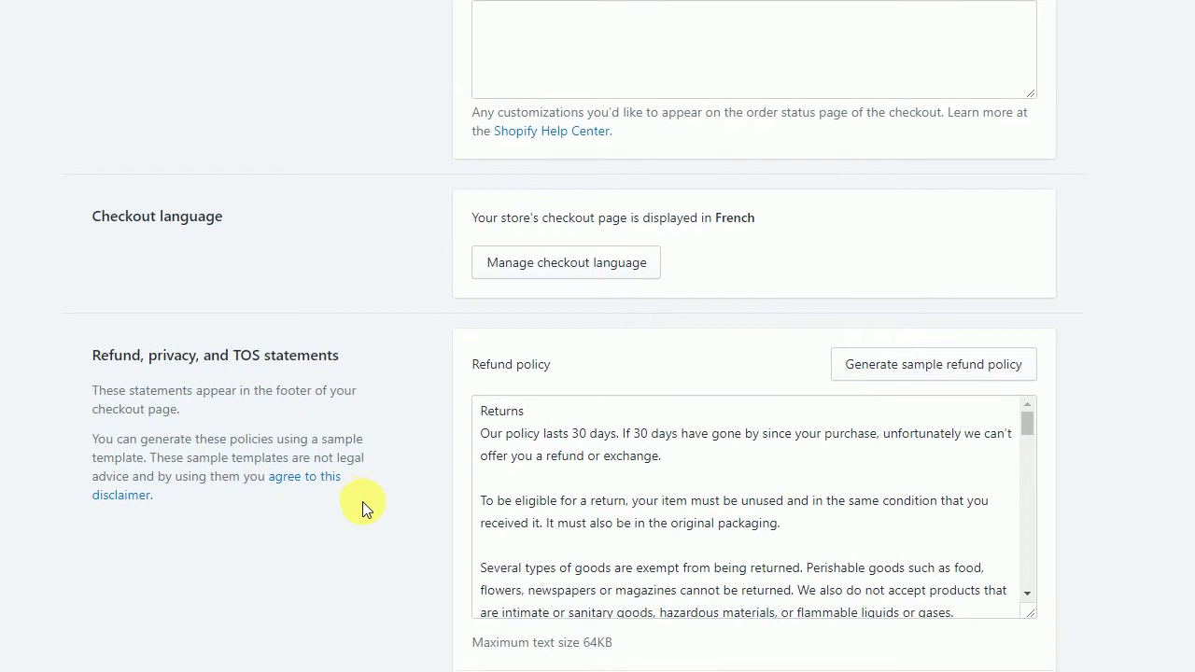
{"action": "scroll", "coordinate": [429, 240], "scroll_direction": "down", "scroll_amount": 1}
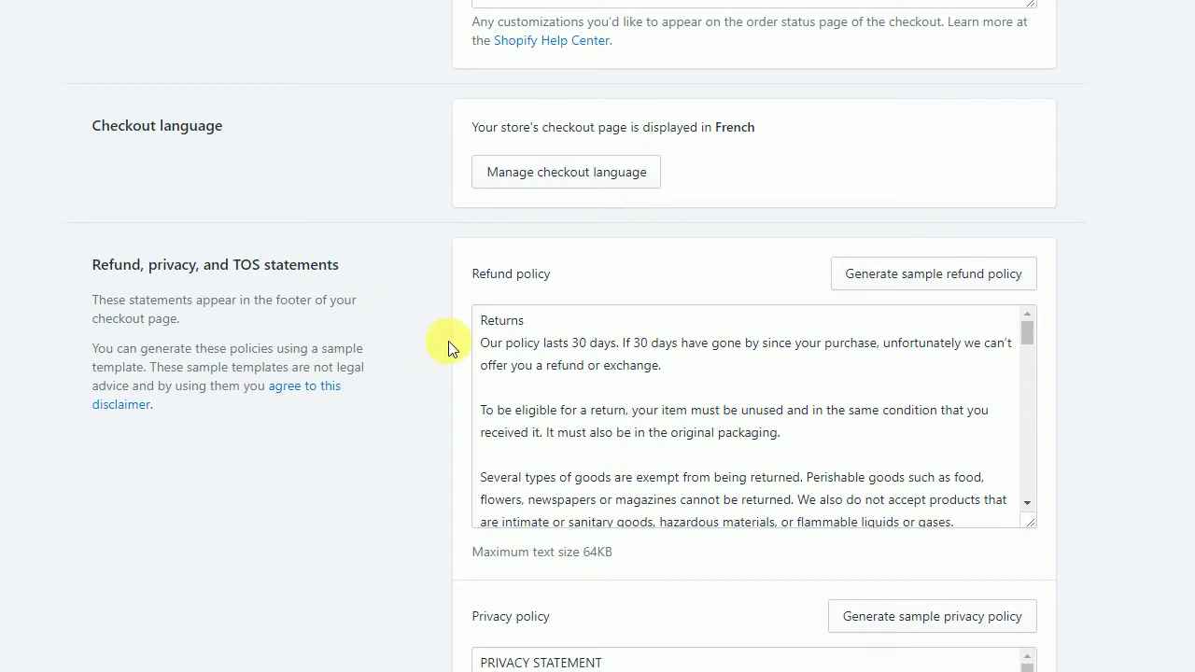
Look through the refund policy, privacy policy and terms of service texts in the checkout statements.
{"action": "scroll", "coordinate": [406, 349], "scroll_direction": "down", "scroll_amount": 4}
{"action": "scroll", "coordinate": [405, 354], "scroll_direction": "up", "scroll_amount": 3}
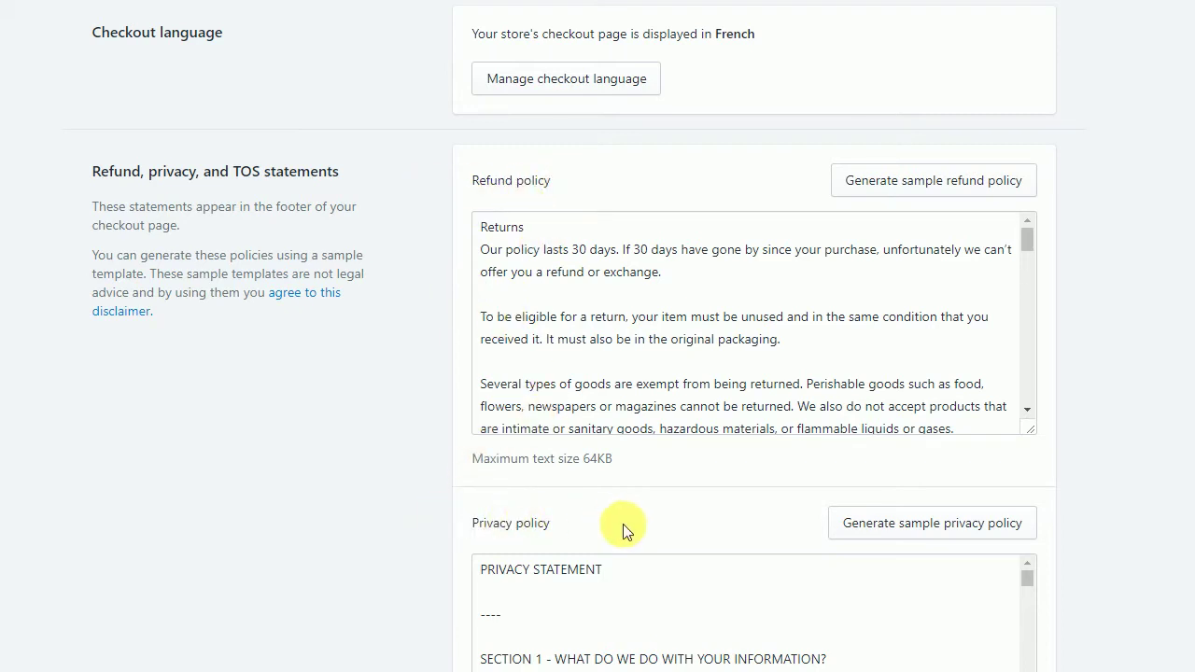
{"action": "scroll", "coordinate": [585, 549], "scroll_direction": "down", "scroll_amount": 4}
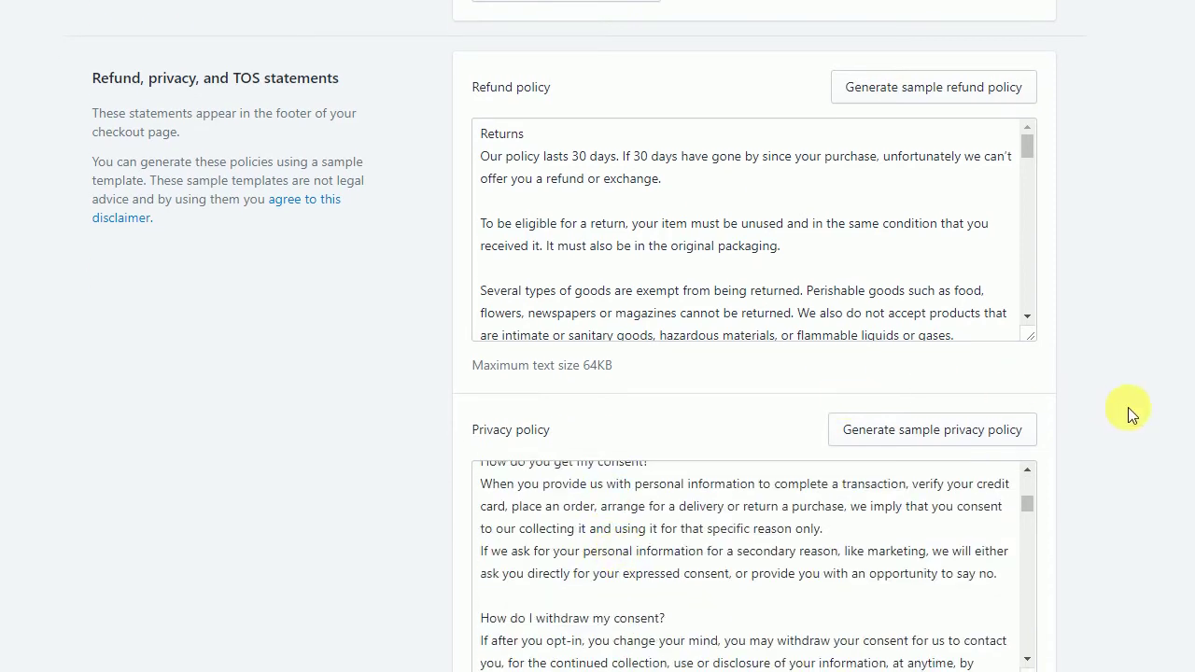
{"action": "scroll", "coordinate": [747, 515], "scroll_direction": "up", "scroll_amount": 10}
{"action": "scroll", "coordinate": [280, 374], "scroll_direction": "down", "scroll_amount": 3}
{"action": "scroll", "coordinate": [755, 374], "scroll_direction": "down", "scroll_amount": 2}
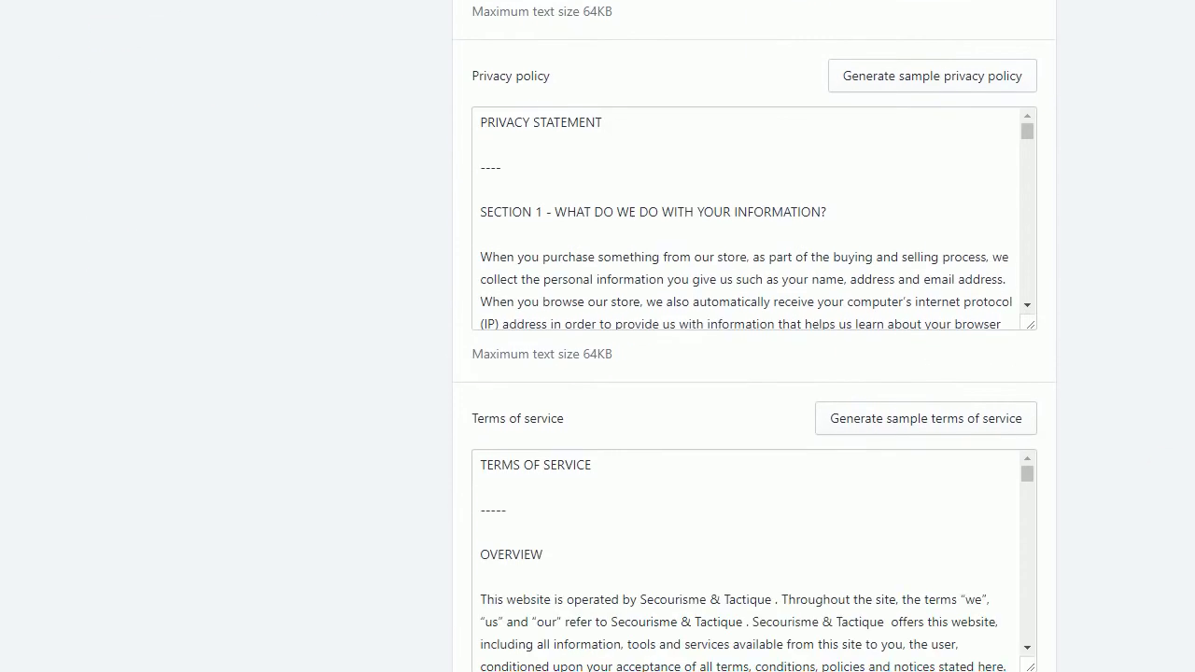
{"action": "scroll", "coordinate": [803, 554], "scroll_direction": "up", "scroll_amount": 4}
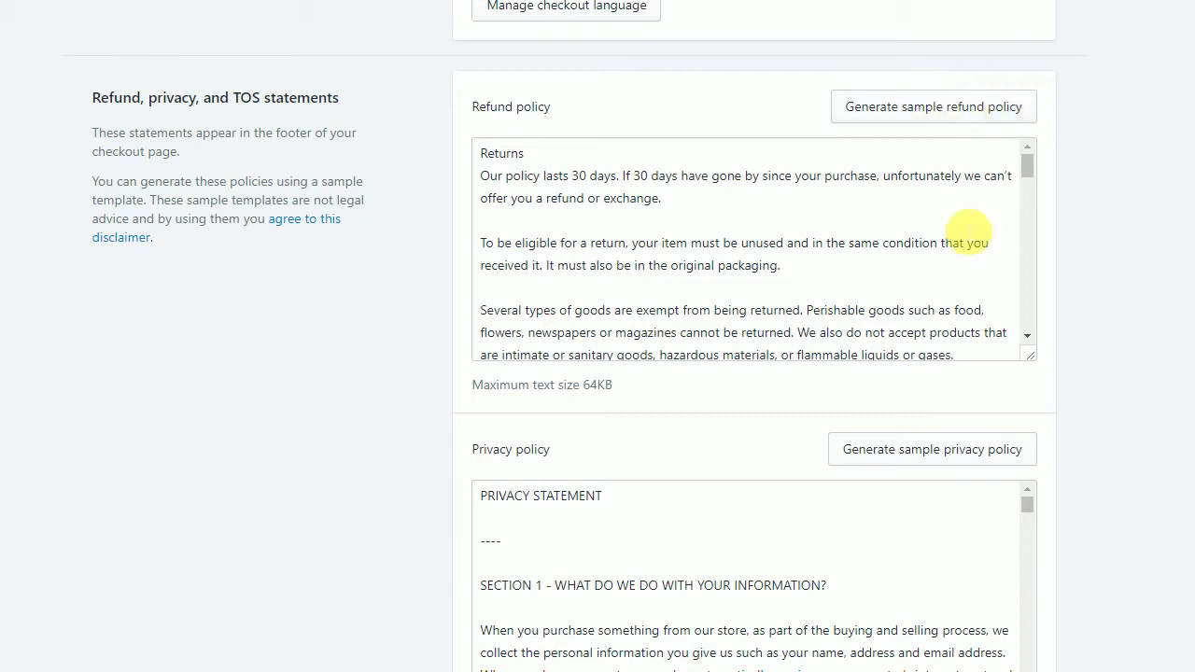
Generate the sample refund policy and select all of its text.
{"action": "left_click", "coordinate": [941, 110]}
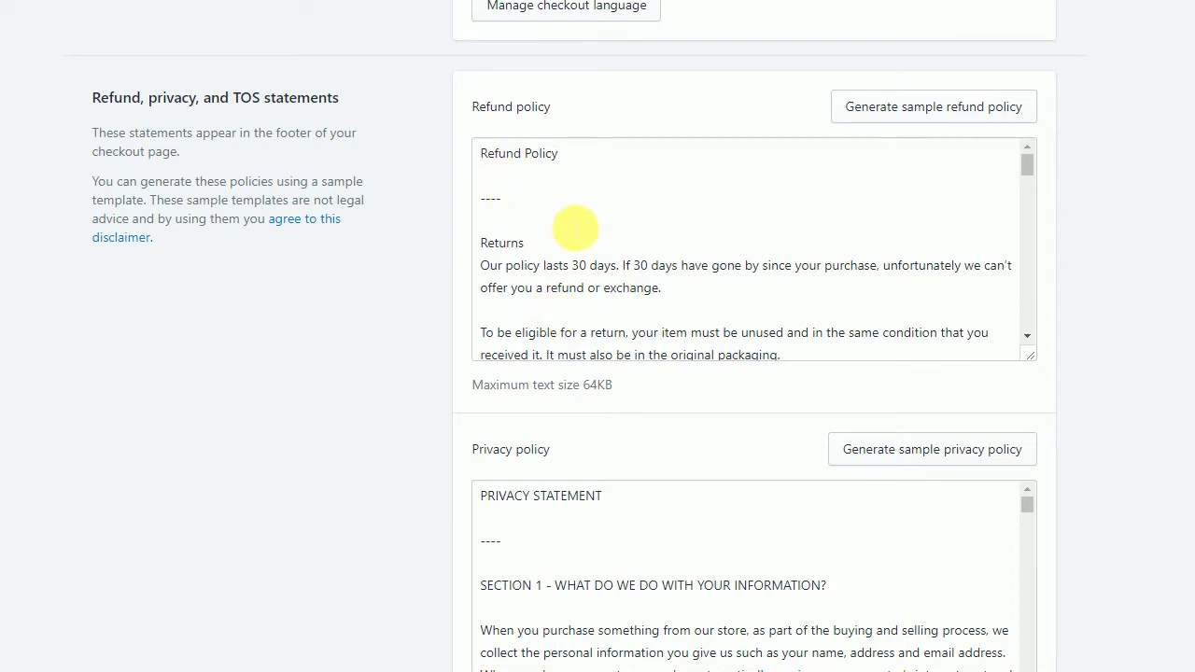
{"action": "left_click", "coordinate": [575, 228]}
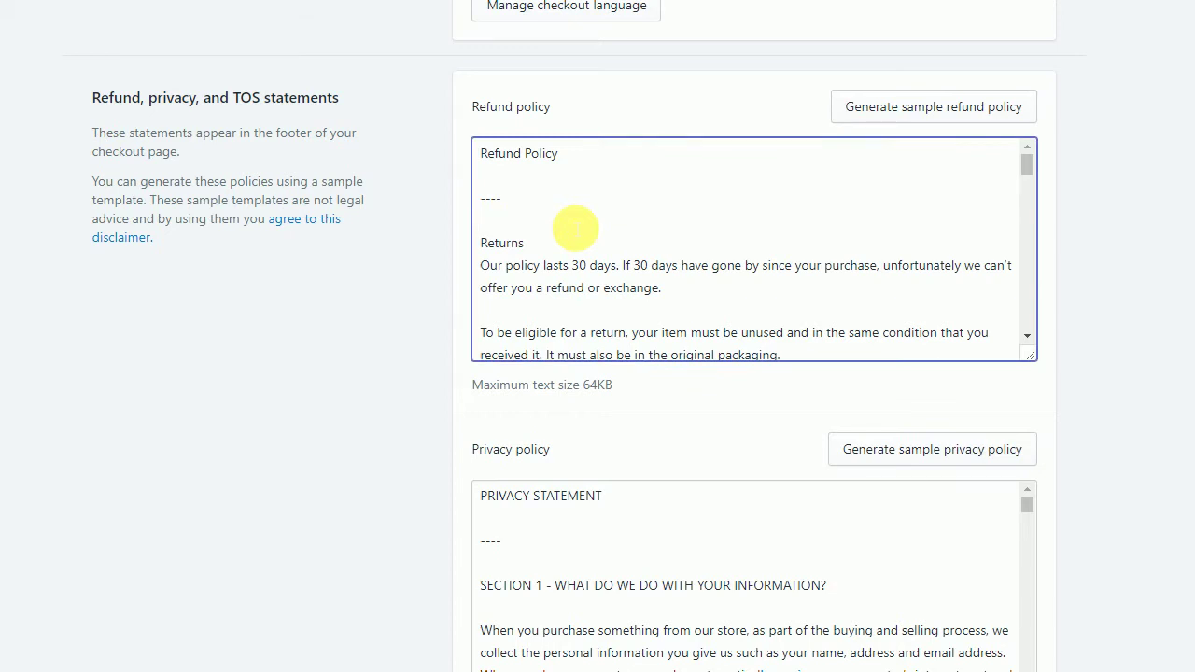
{"action": "key", "text": "ctrl+a"}
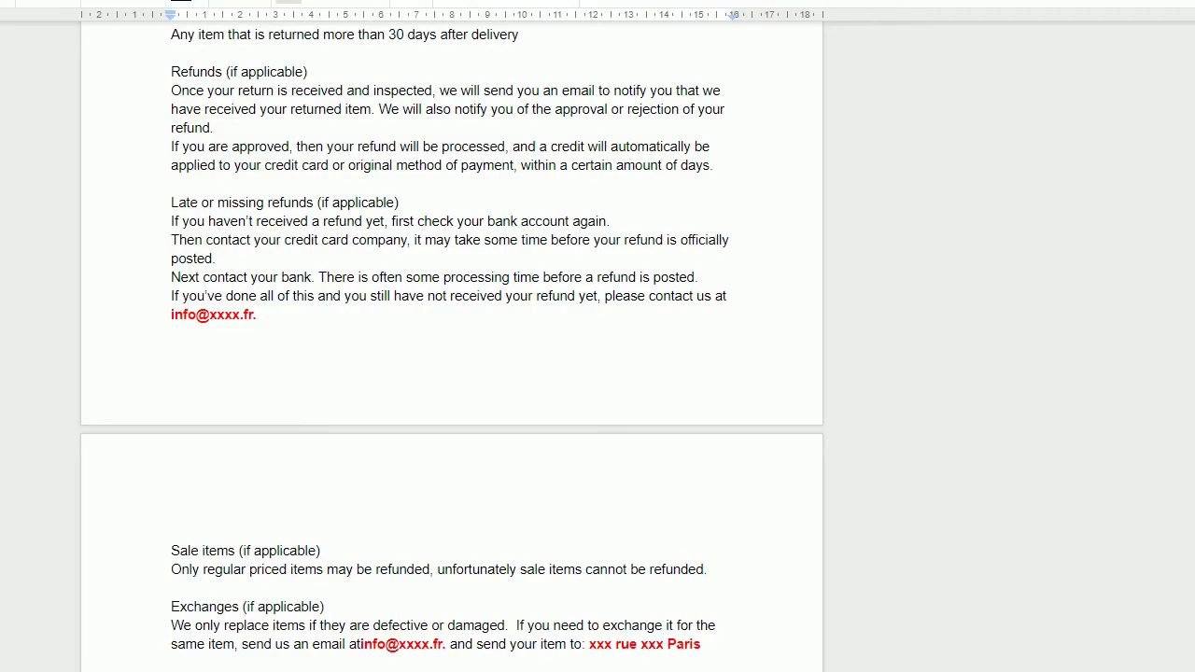
Switch to the Google Docs document containing the English refund policy and read through its return conditions.
{"action": "scroll", "coordinate": [532, 118], "scroll_direction": "up", "scroll_amount": 7}
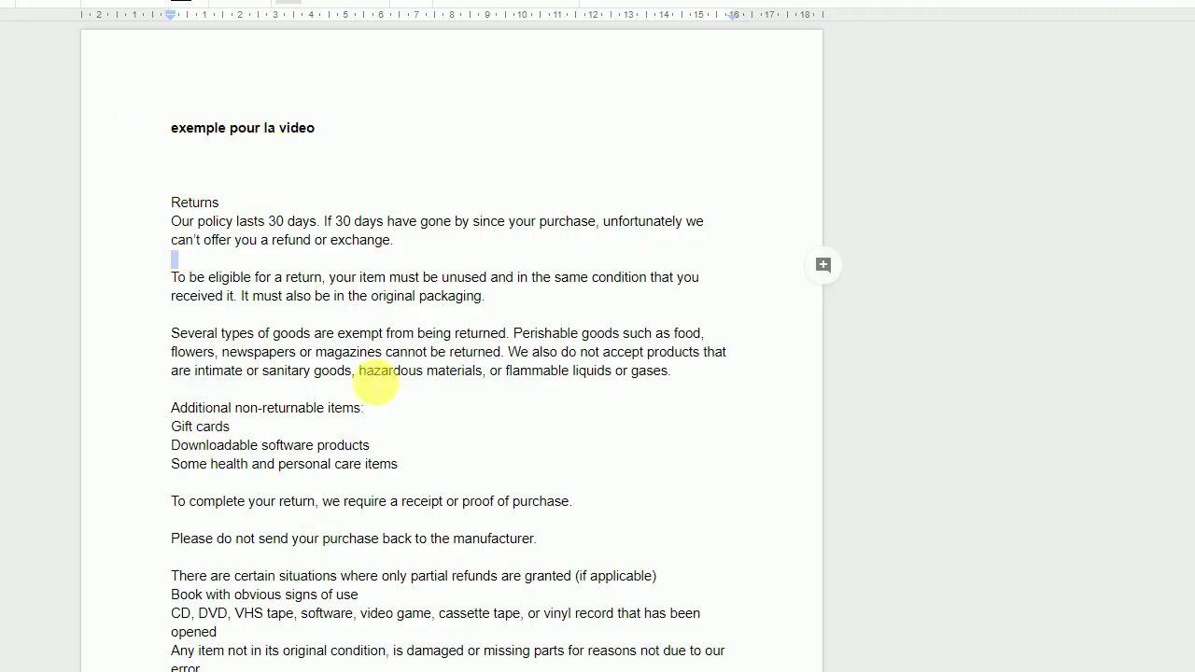
{"action": "scroll", "coordinate": [524, 369], "scroll_direction": "down", "scroll_amount": 3}
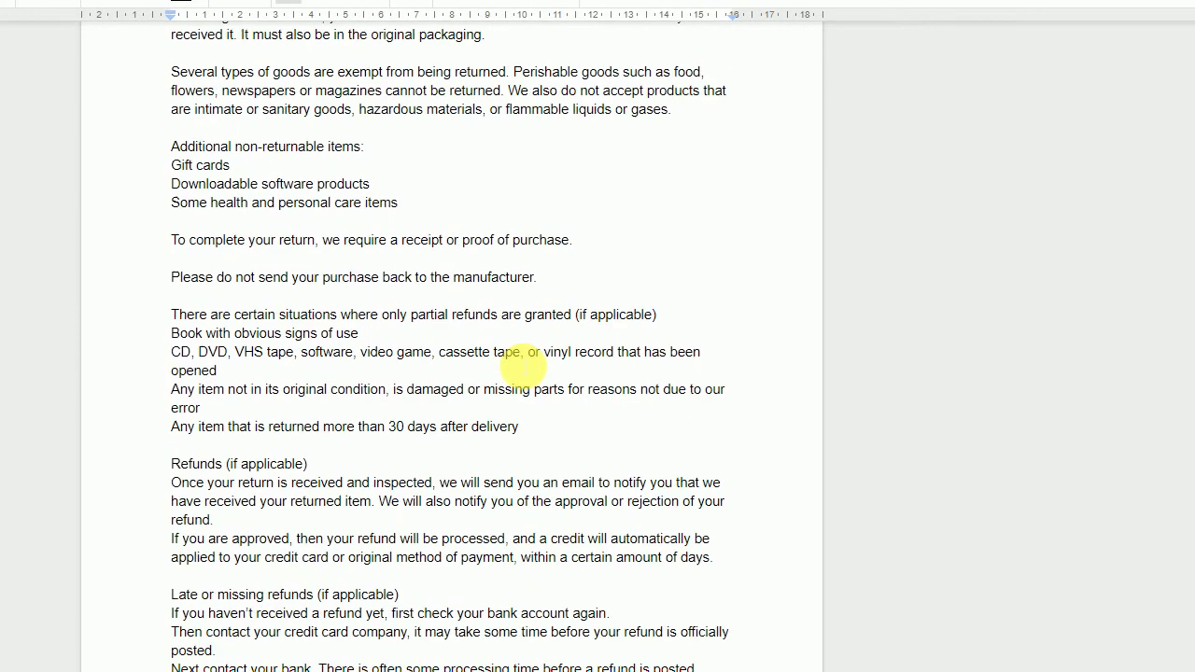
{"action": "scroll", "coordinate": [521, 366], "scroll_direction": "up", "scroll_amount": 3}
{"action": "scroll", "coordinate": [523, 369], "scroll_direction": "down", "scroll_amount": 3}
{"action": "scroll", "coordinate": [523, 369], "scroll_direction": "down", "scroll_amount": 4}
{"action": "scroll", "coordinate": [523, 365], "scroll_direction": "up", "scroll_amount": 5}
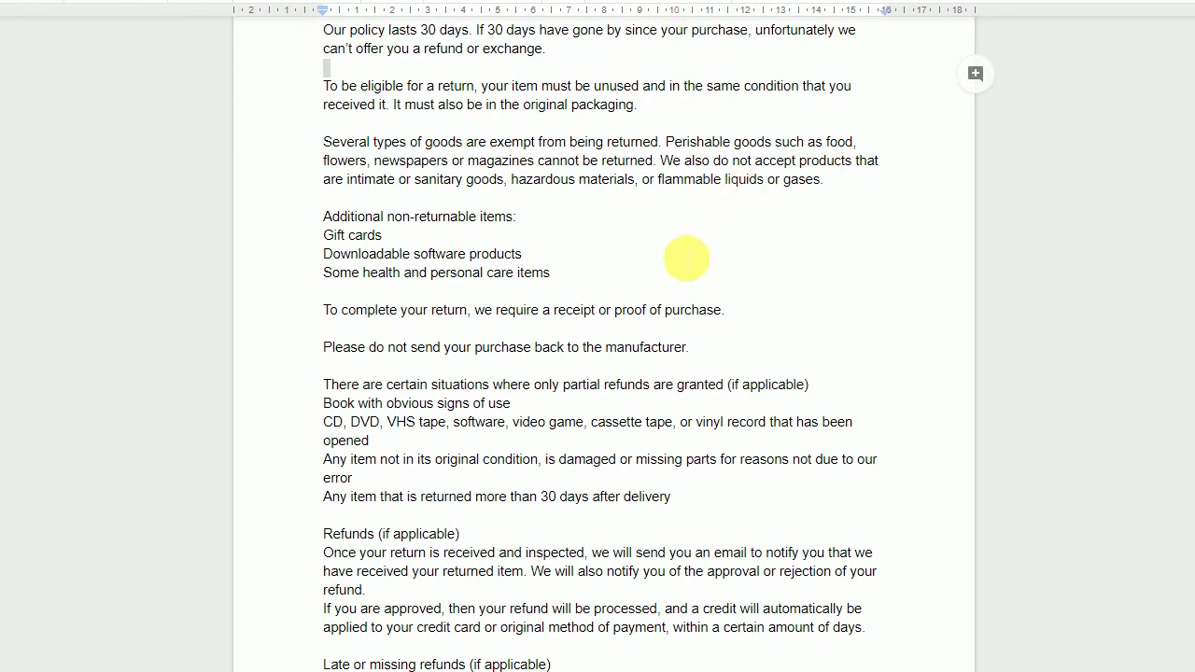
{"action": "scroll", "coordinate": [565, 187], "scroll_direction": "up", "scroll_amount": 2}
{"action": "scroll", "coordinate": [579, 280], "scroll_direction": "down", "scroll_amount": 3}
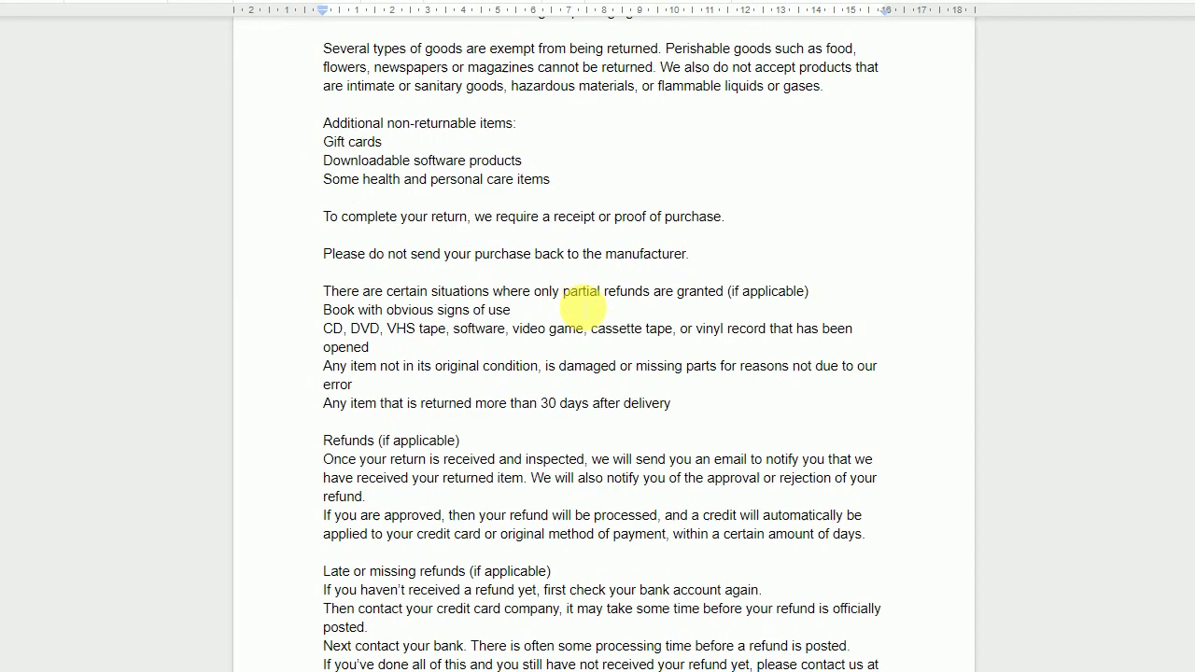
Check the red contact e-mail and return address placeholders in the policy's refund, exchange and shipping sections.
{"action": "scroll", "coordinate": [584, 307], "scroll_direction": "down", "scroll_amount": 3}
{"action": "scroll", "coordinate": [560, 308], "scroll_direction": "down", "scroll_amount": 3}
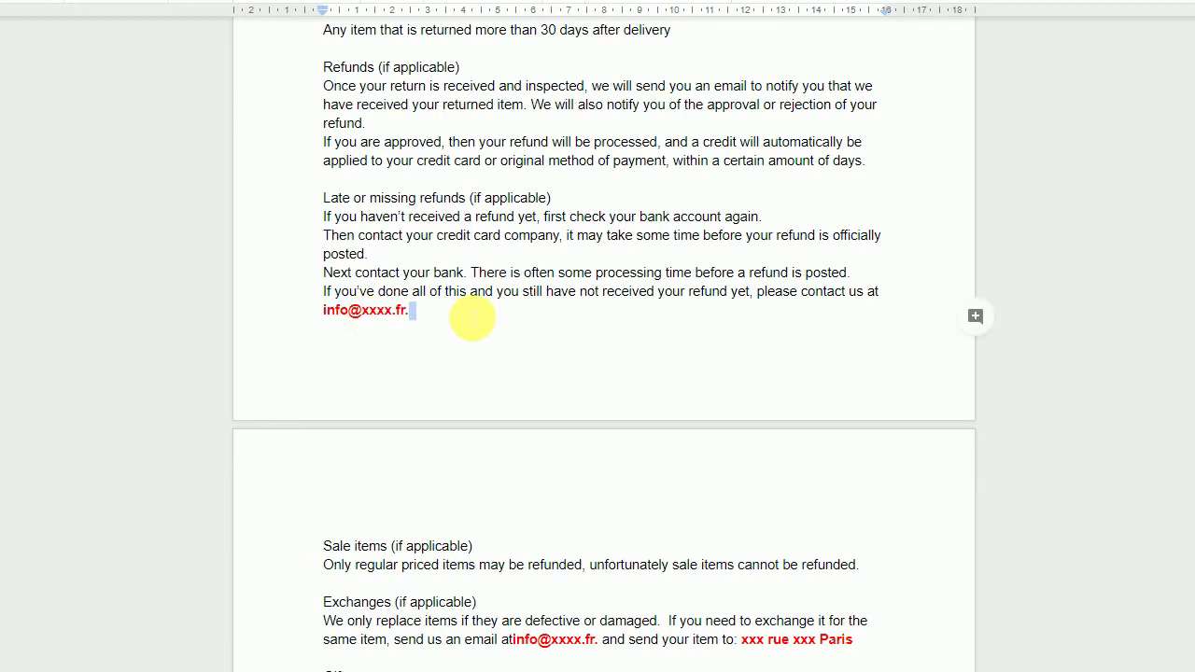
{"action": "scroll", "coordinate": [482, 320], "scroll_direction": "down", "scroll_amount": 3}
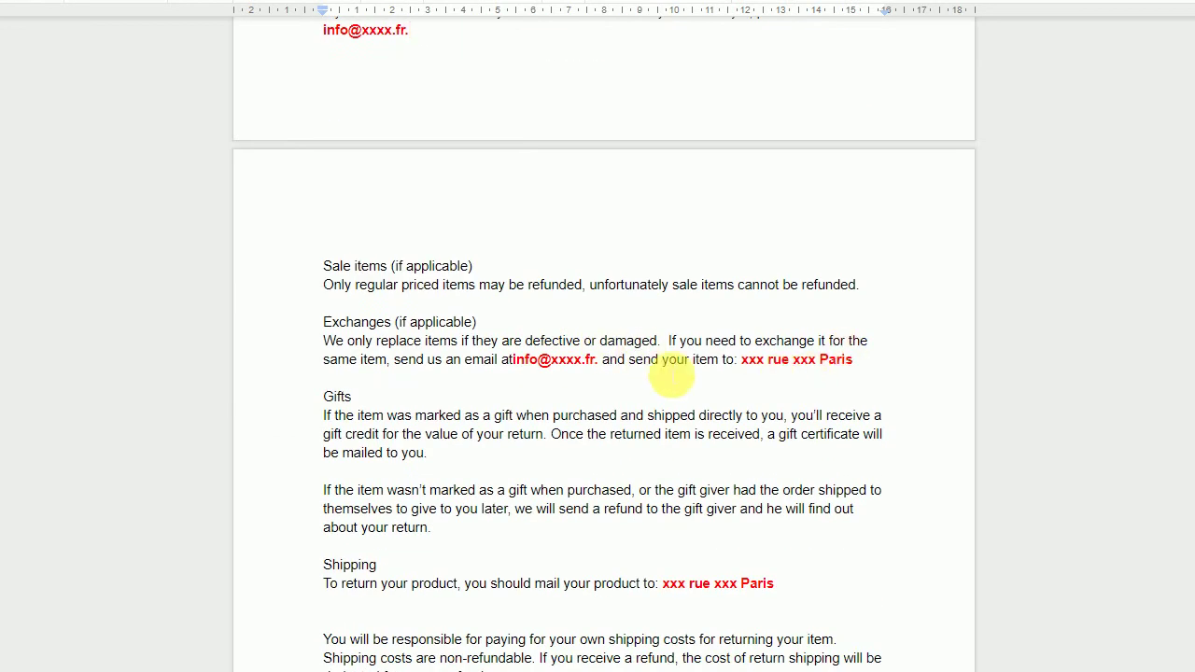
{"action": "scroll", "coordinate": [537, 366], "scroll_direction": "down", "scroll_amount": 2}
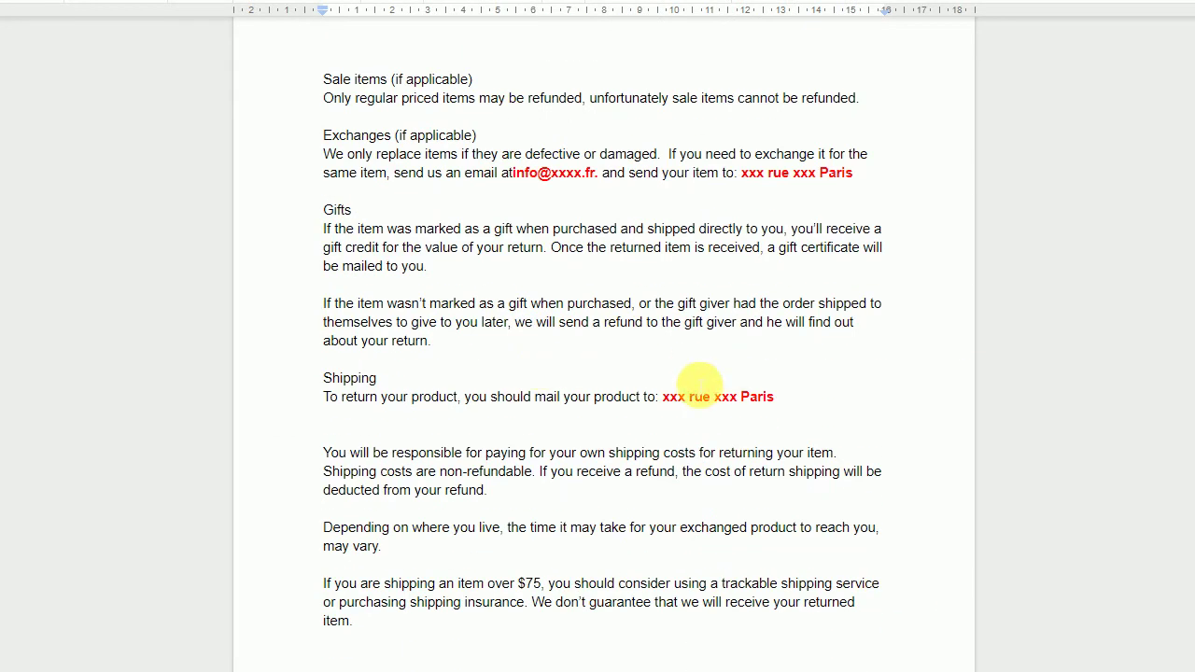
{"action": "scroll", "coordinate": [700, 383], "scroll_direction": "up", "scroll_amount": 10}
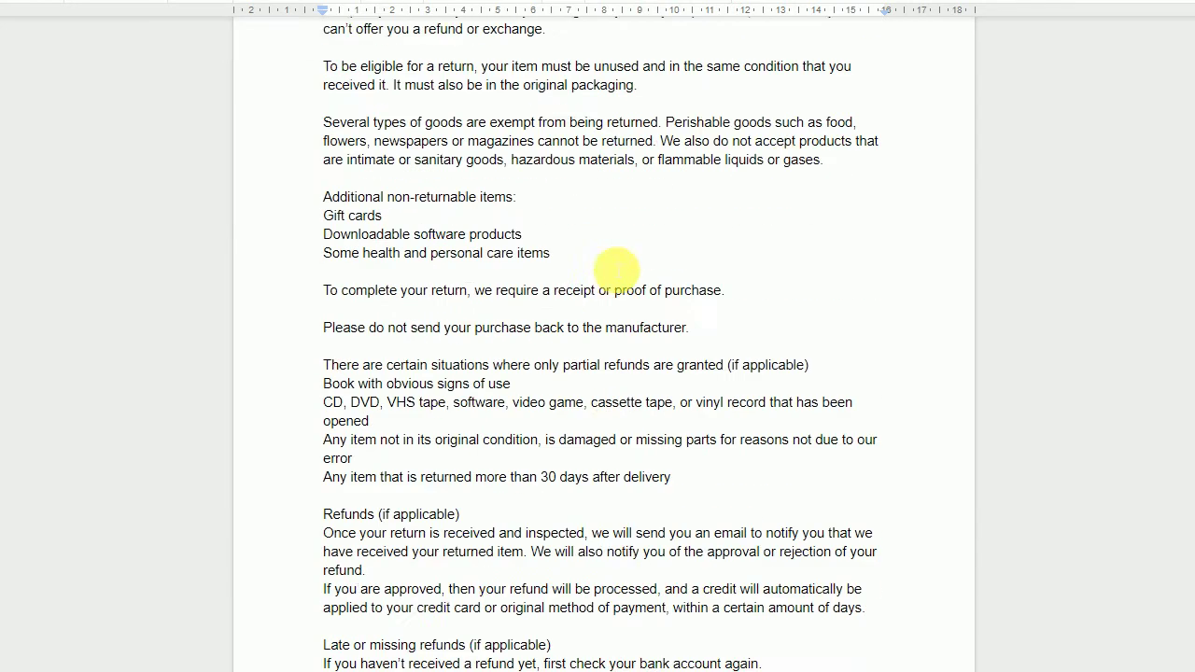
{"action": "scroll", "coordinate": [616, 269], "scroll_direction": "up", "scroll_amount": 1}
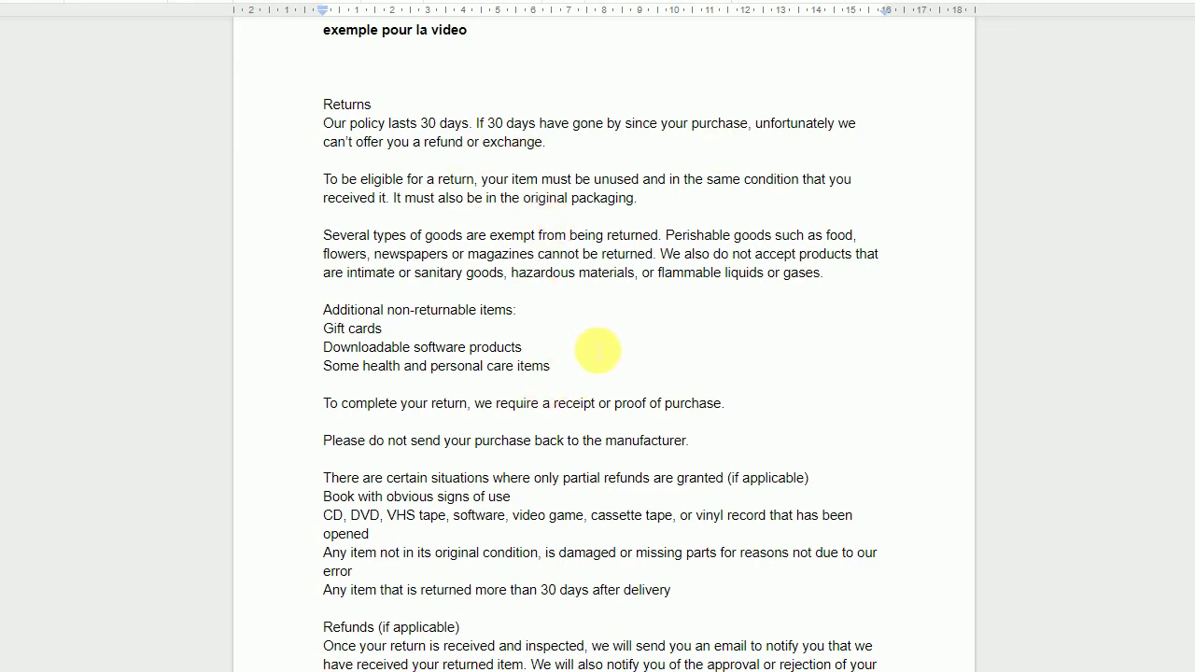
{"action": "scroll", "coordinate": [597, 351], "scroll_direction": "up", "scroll_amount": 2}
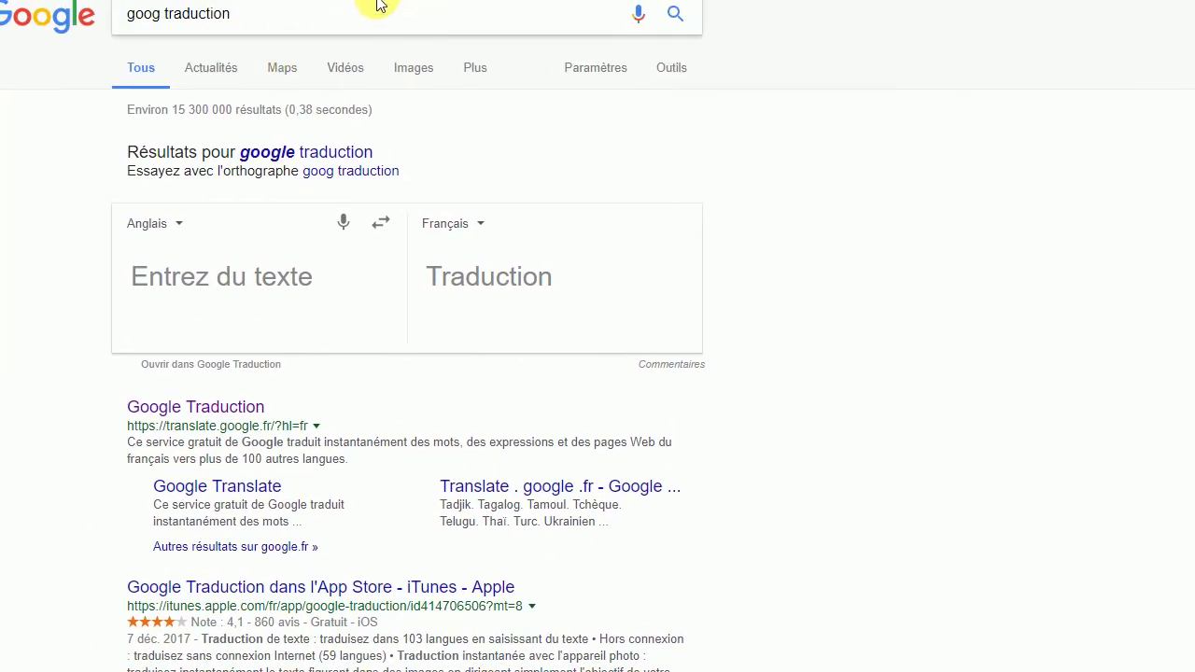
Open Google Traduction and translate the policy text from "Returns" through "Any item that is returned more than 30 days after delivery" from English into French.
{"action": "left_click", "coordinate": [199, 407]}
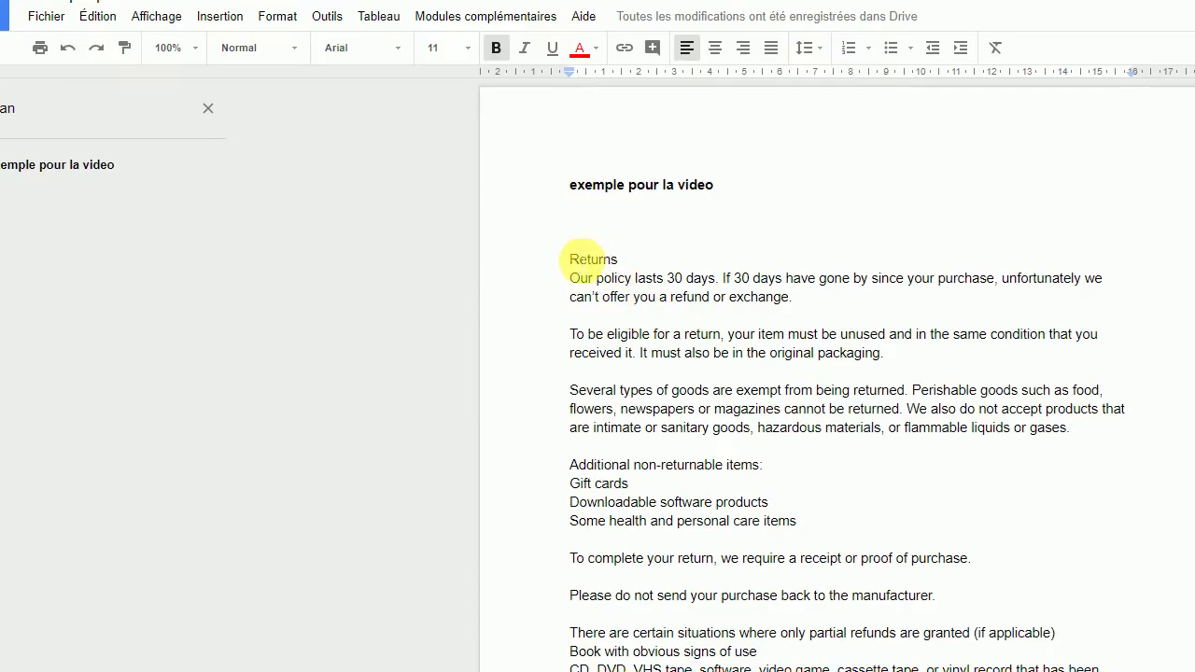
{"action": "left_click_drag", "start_coordinate": [571, 260], "coordinate": [1059, 570]}
{"action": "key", "text": "ctrl+c"}
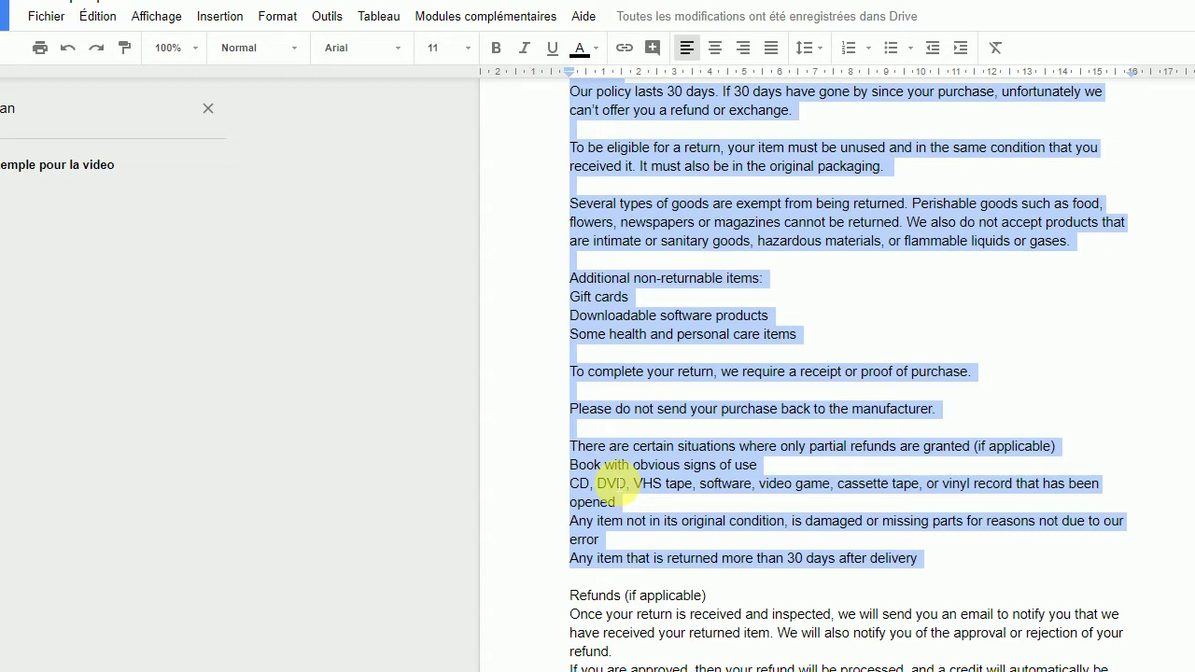
{"action": "key", "text": "ctrl+Tab"}
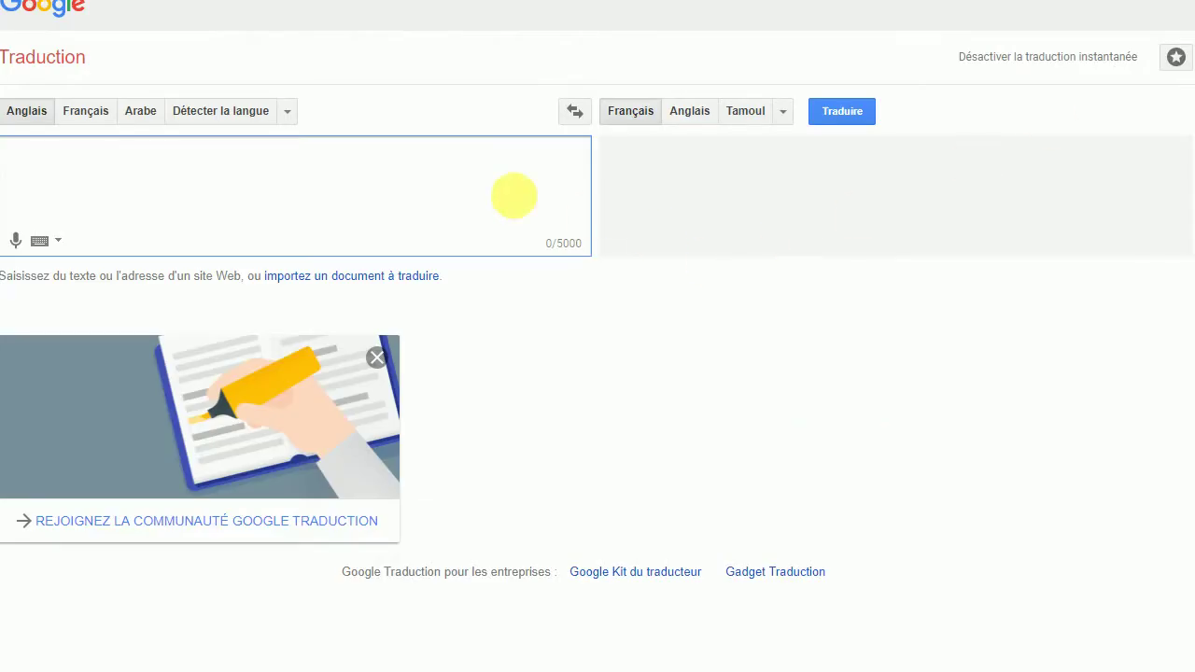
{"action": "key", "text": "ctrl+v"}
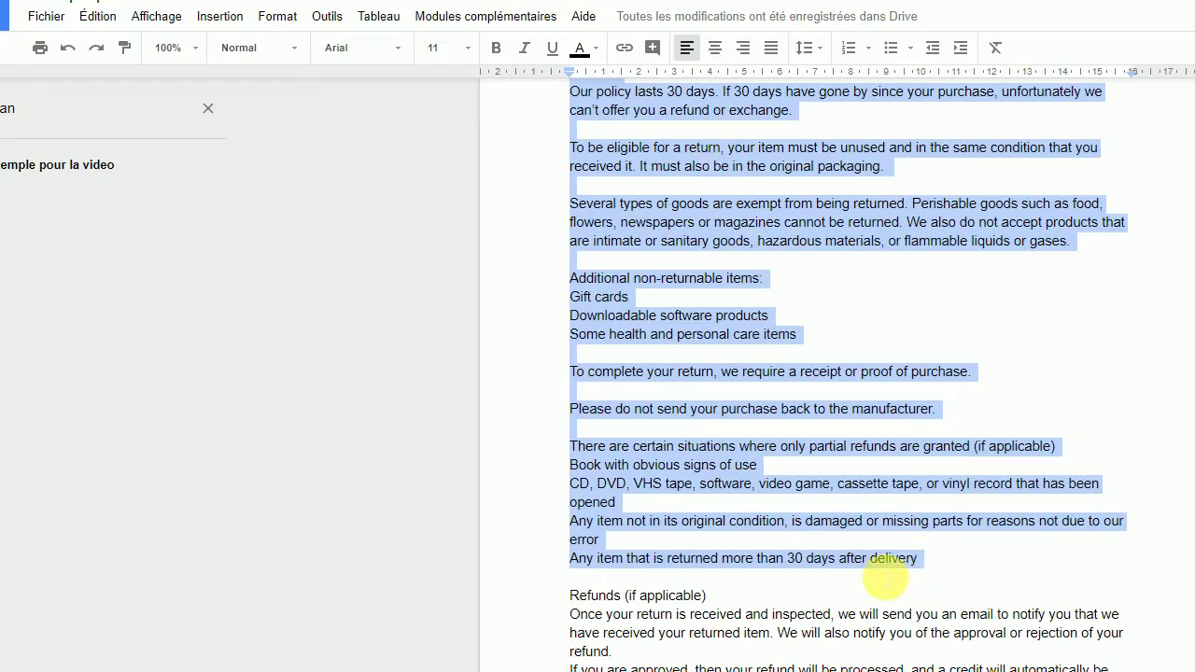
{"action": "scroll", "coordinate": [926, 555], "scroll_direction": "up", "scroll_amount": 2}
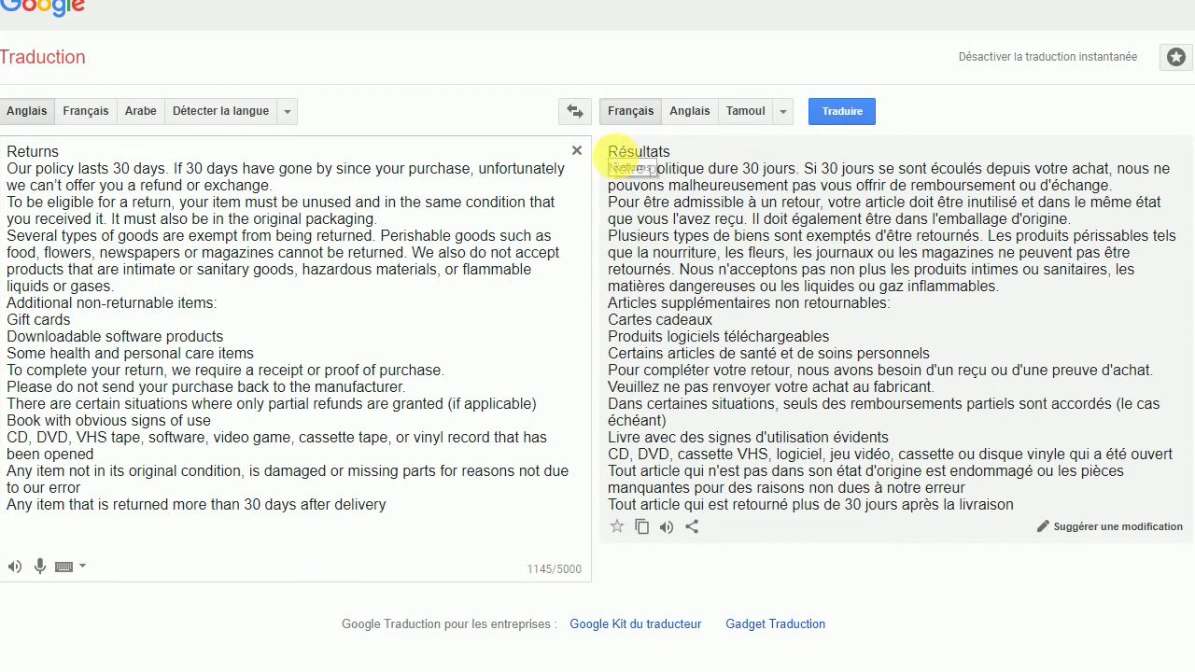
Copy the whole French translation and add the heading "traduction" on the blank page at the end of the Google Docs document.
{"action": "left_click_drag", "start_coordinate": [607, 155], "coordinate": [1060, 505]}
{"action": "key", "text": "ctrl+c"}
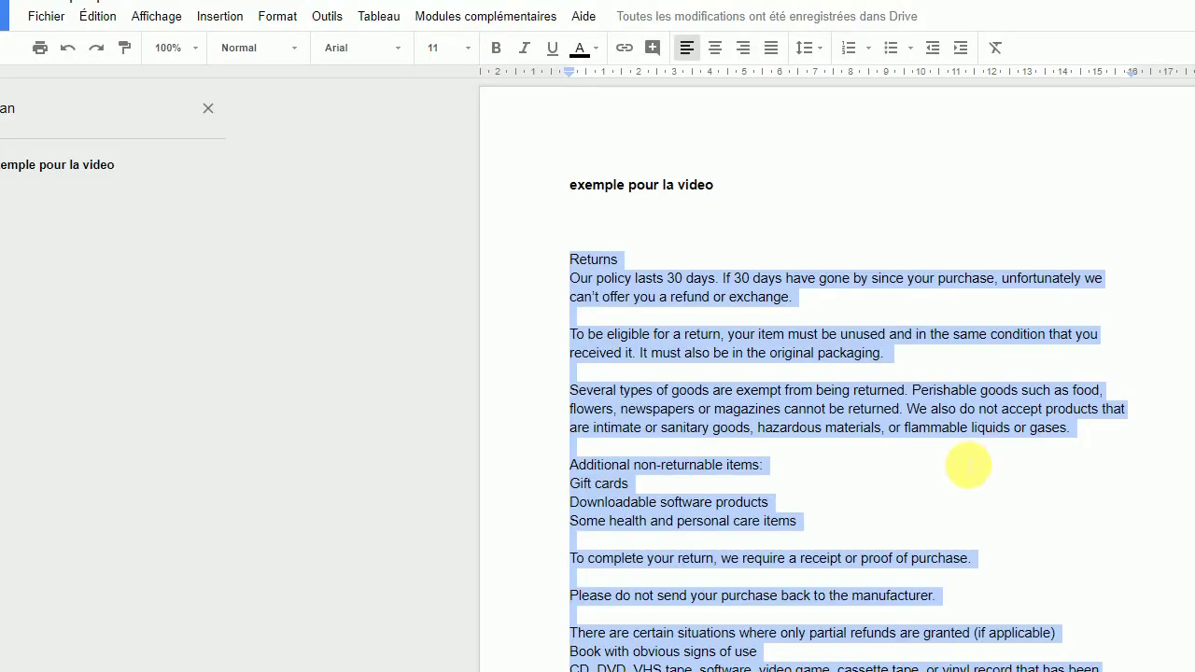
{"action": "scroll", "coordinate": [1064, 523], "scroll_direction": "down", "scroll_amount": 10}
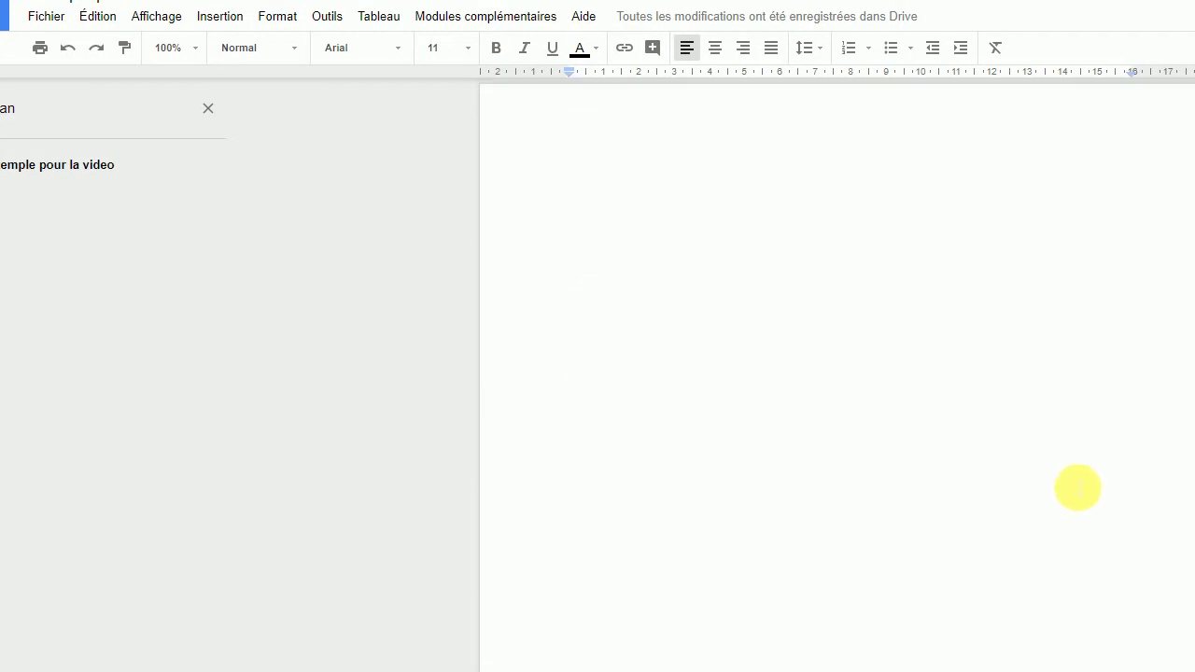
{"action": "scroll", "coordinate": [1078, 488], "scroll_direction": "up", "scroll_amount": 1}
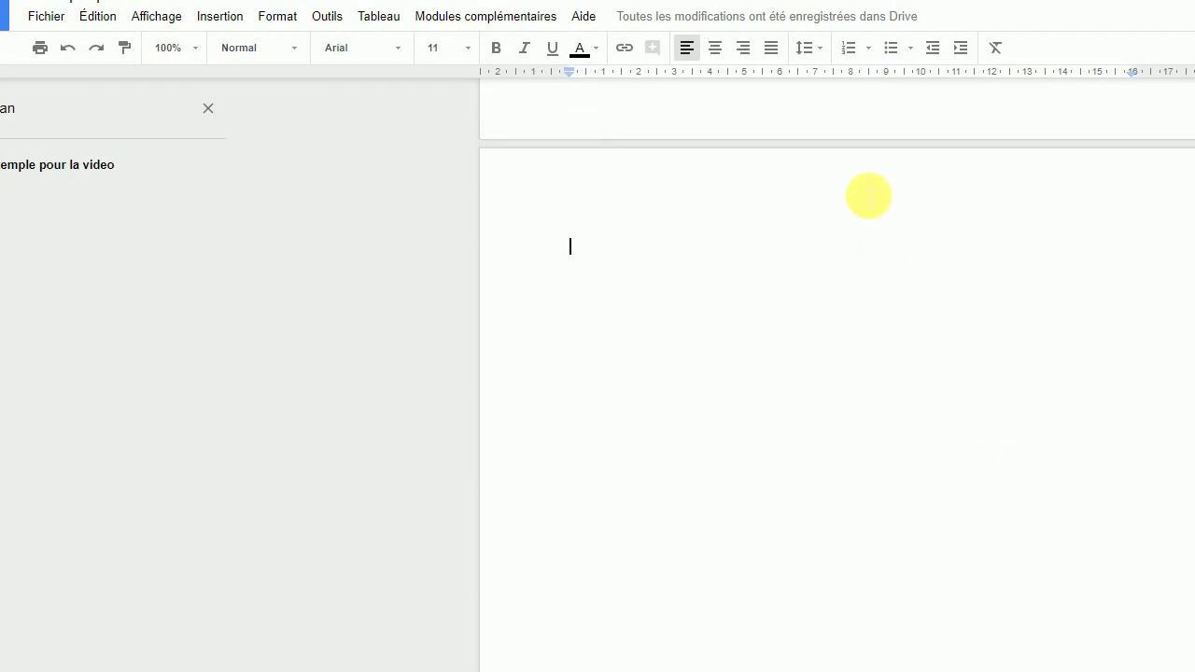
{"action": "type", "text": "^traduction"}
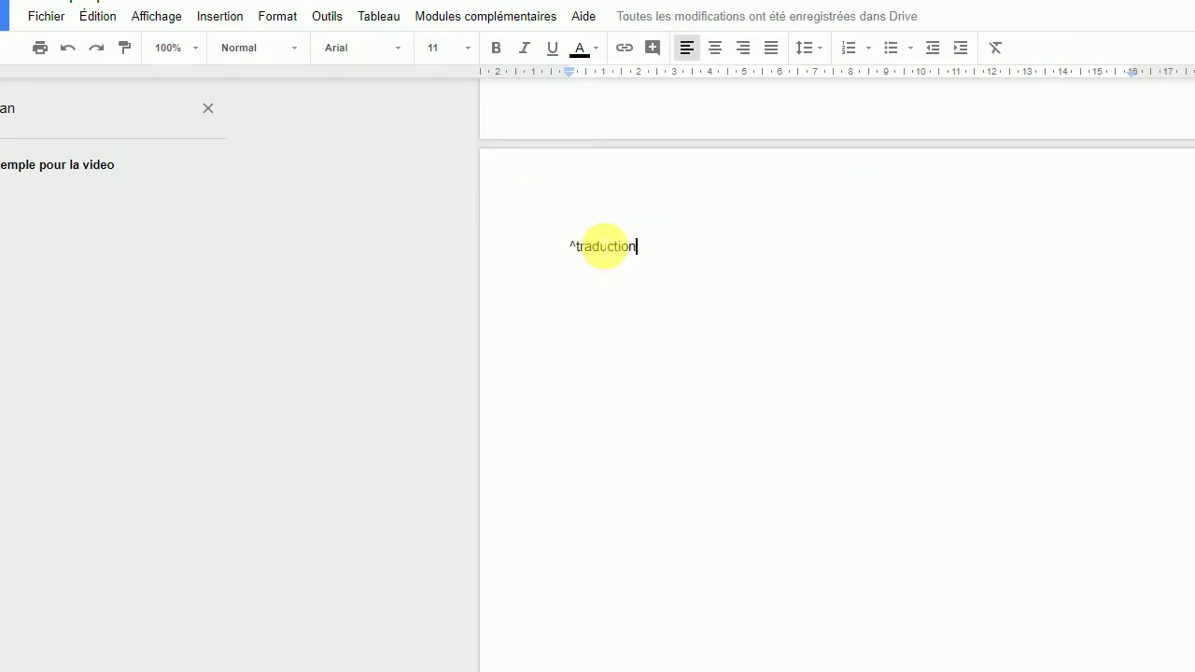
{"action": "key", "text": "BackSpace"}
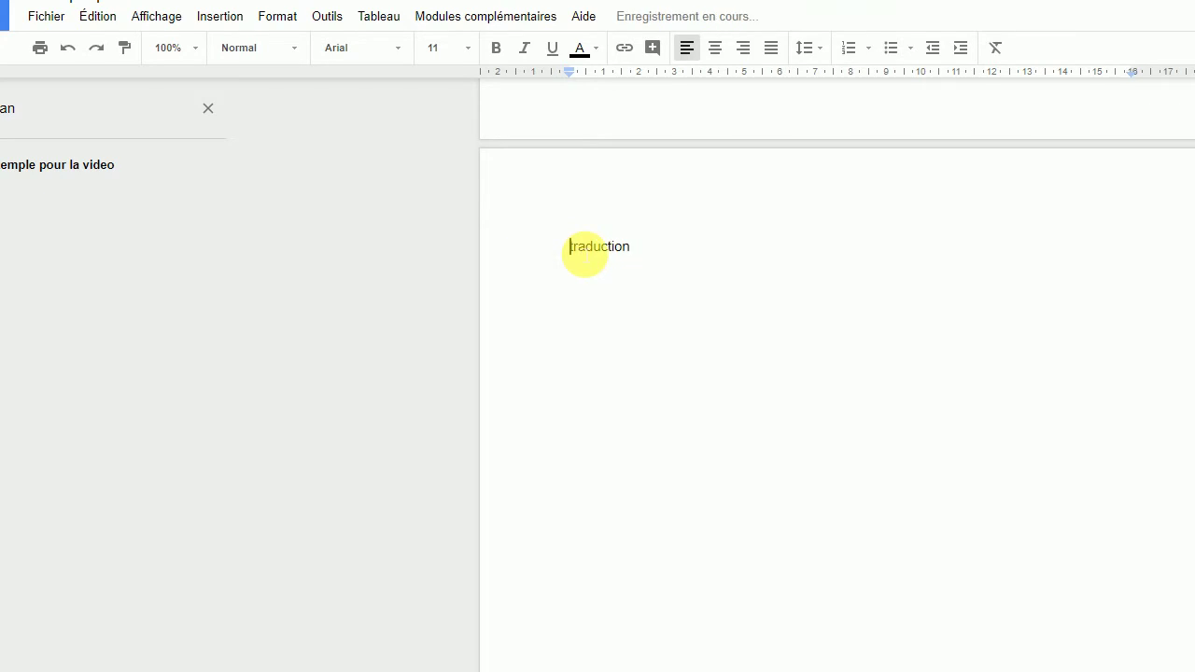
Make the "traduction" heading bold and paste the copied French policy text below it.
{"action": "double_click", "coordinate": [645, 248]}
{"action": "left_click", "coordinate": [580, 51]}
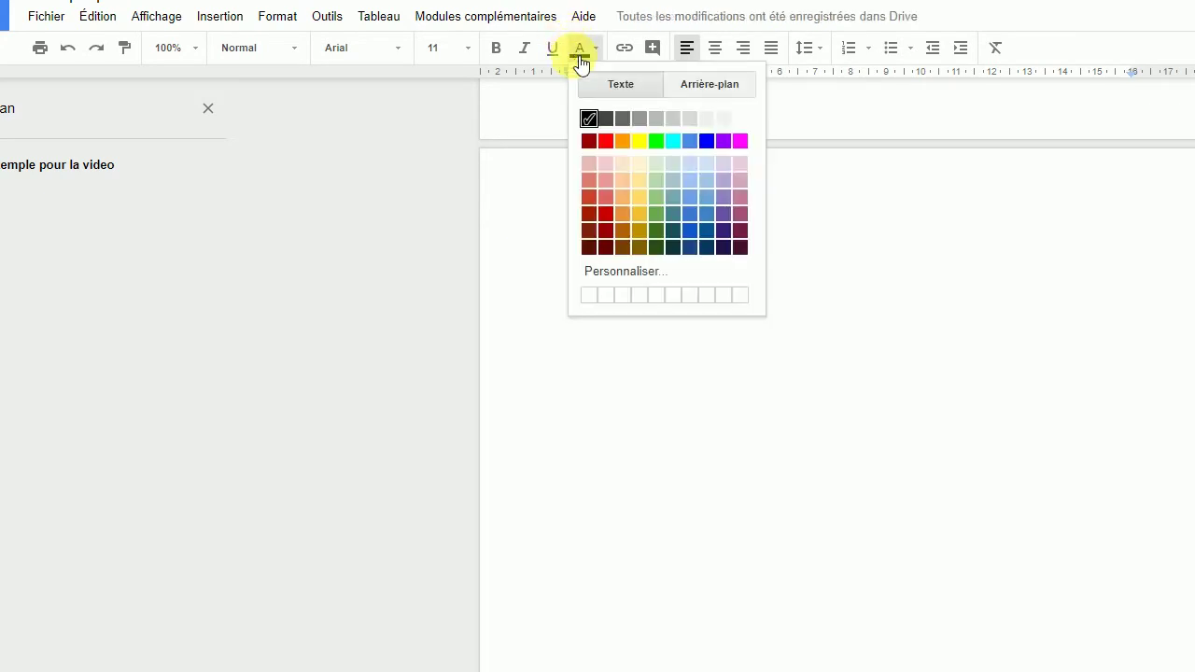
{"action": "left_click", "coordinate": [496, 49]}
{"action": "left_click", "coordinate": [624, 297]}
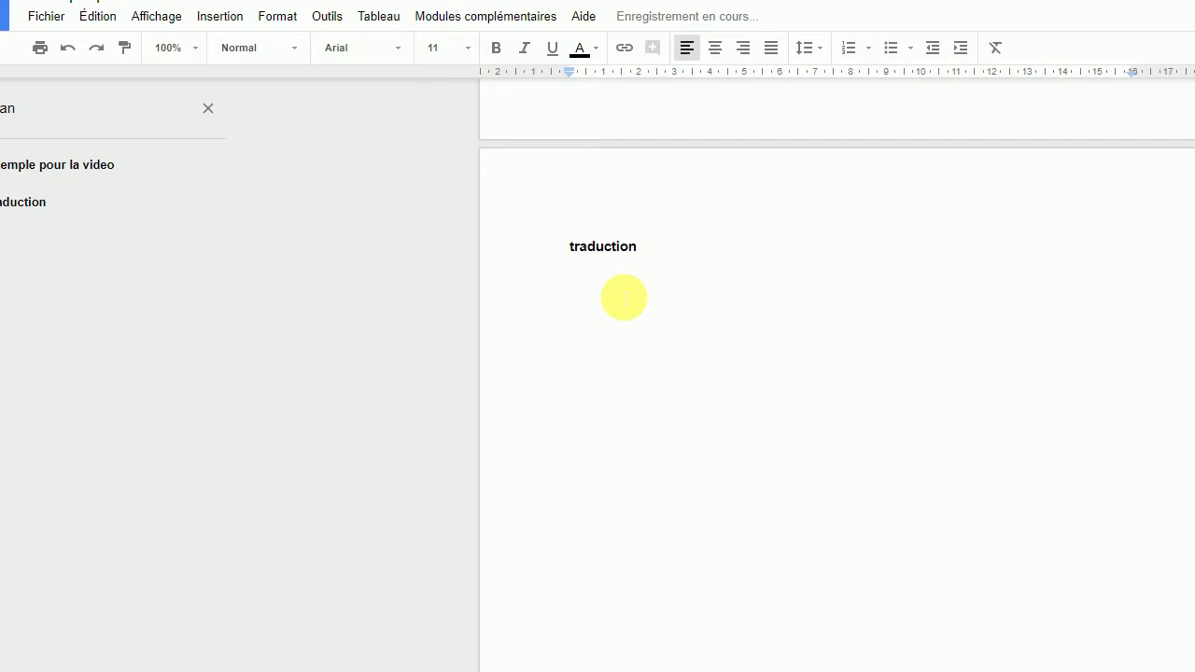
{"action": "key", "text": "ctrl+v"}
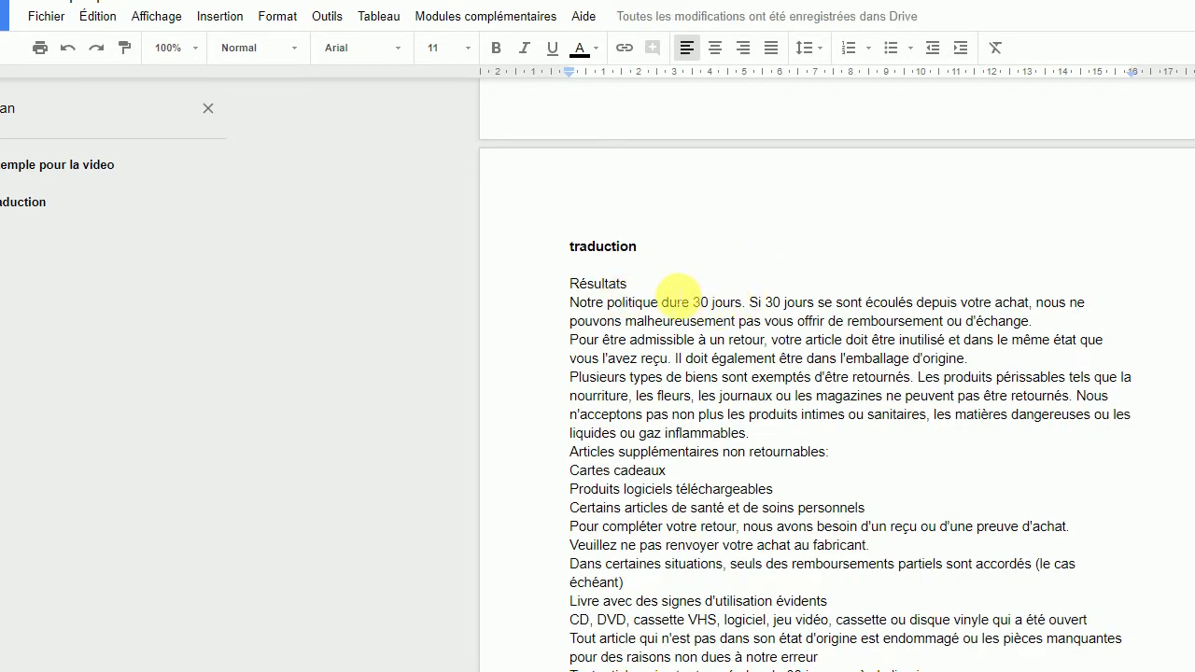
Insert blank lines below "Résultats" and above "Plusieurs types de biens", and indent the first lines of the "Notre politique" and "Plusieurs types" paragraphs.
{"action": "left_click", "coordinate": [667, 287]}
{"action": "key", "text": "Return"}
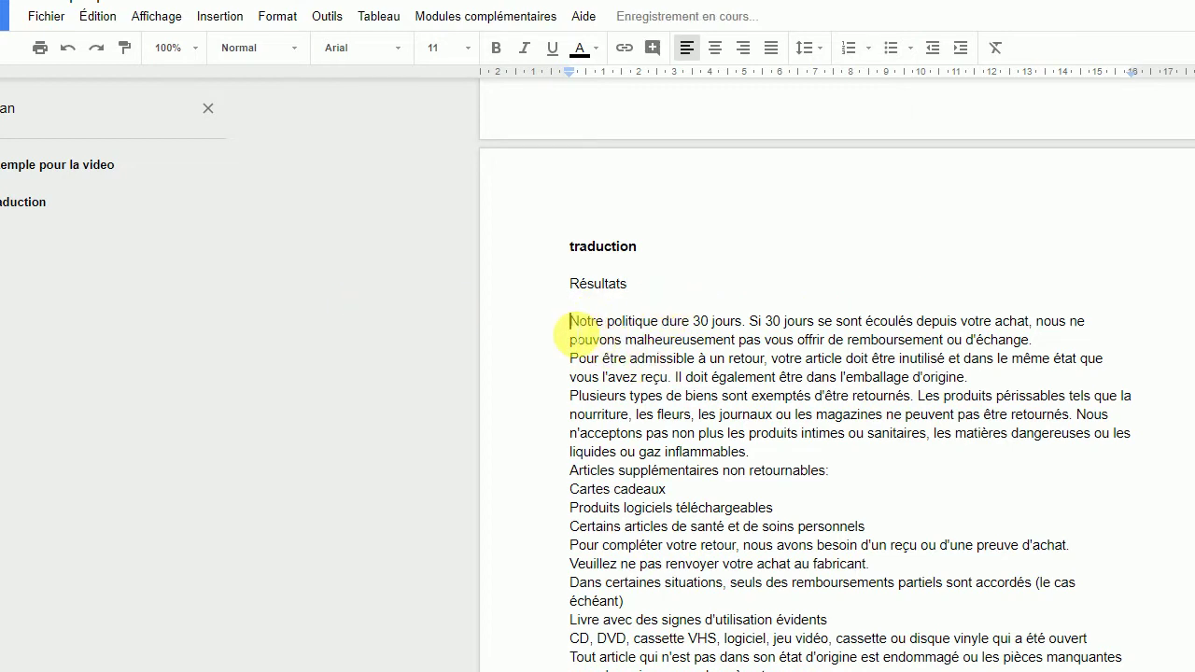
{"action": "key", "text": "Tab"}
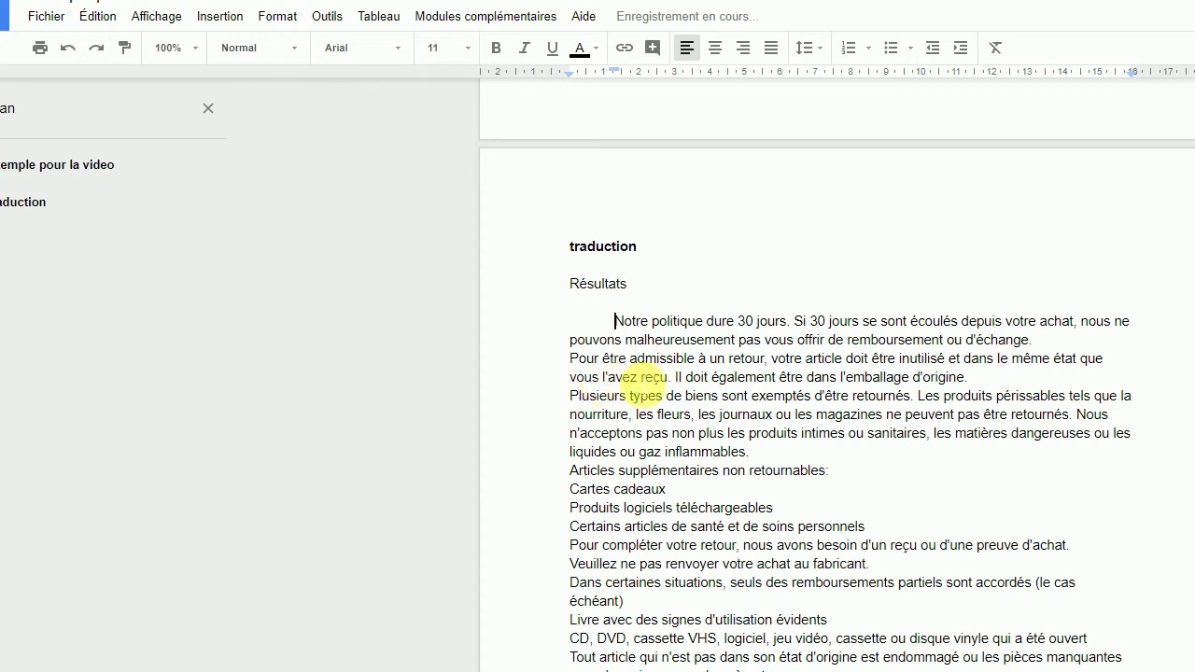
{"action": "key", "text": "Return"}
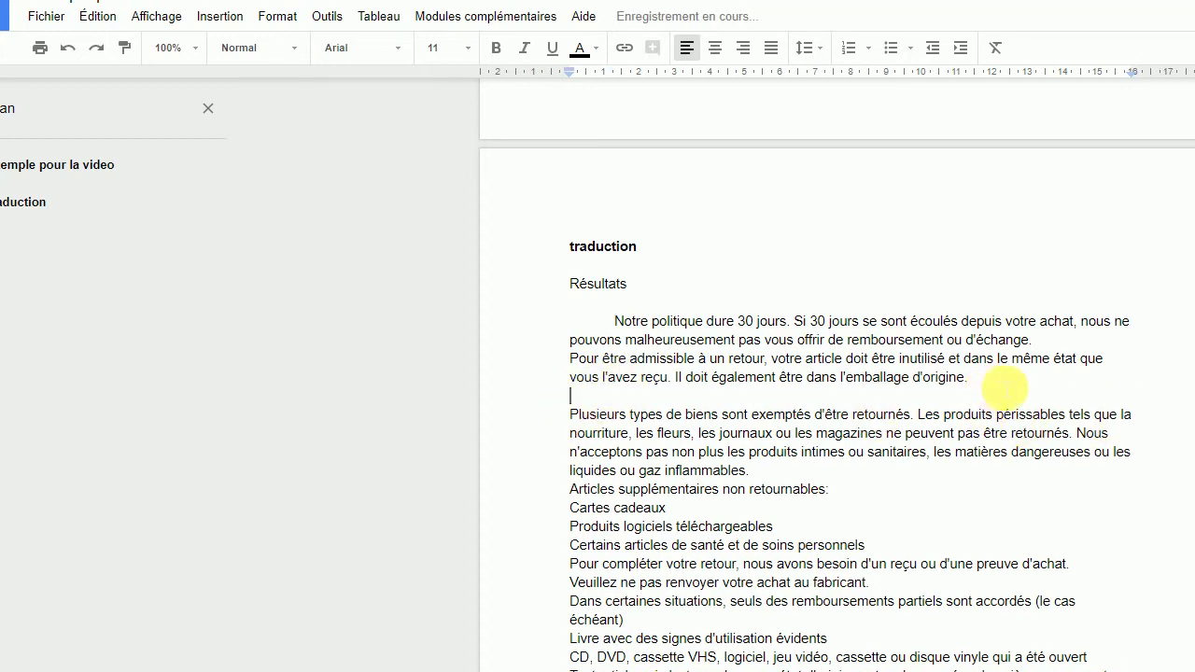
{"action": "left_click", "coordinate": [570, 416]}
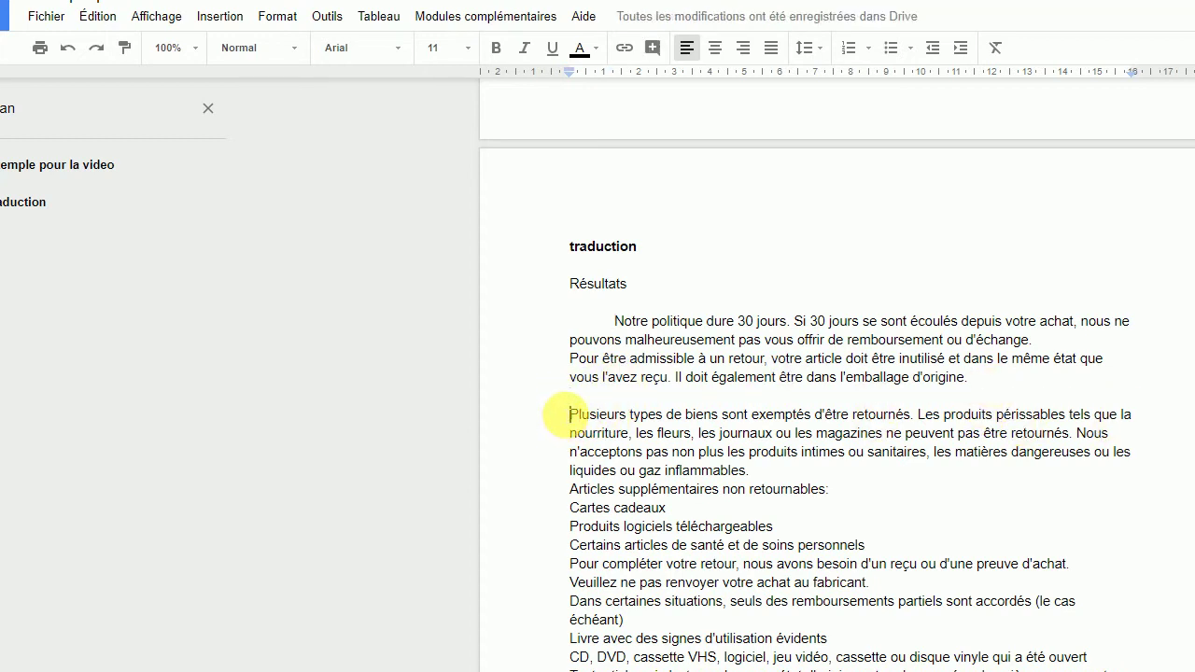
{"action": "key", "text": "Tab"}
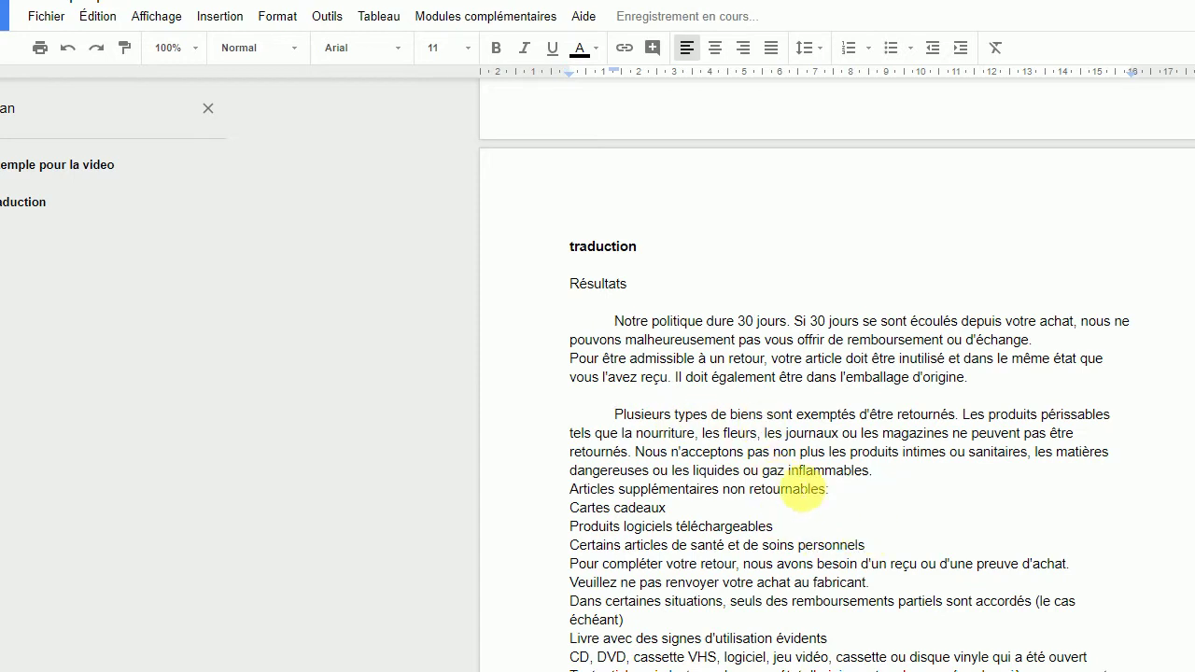
Insert a blank line above "Articles supplémentaires non retournables:" and two new lines after the last sentence of the French text.
{"action": "left_click", "coordinate": [930, 478]}
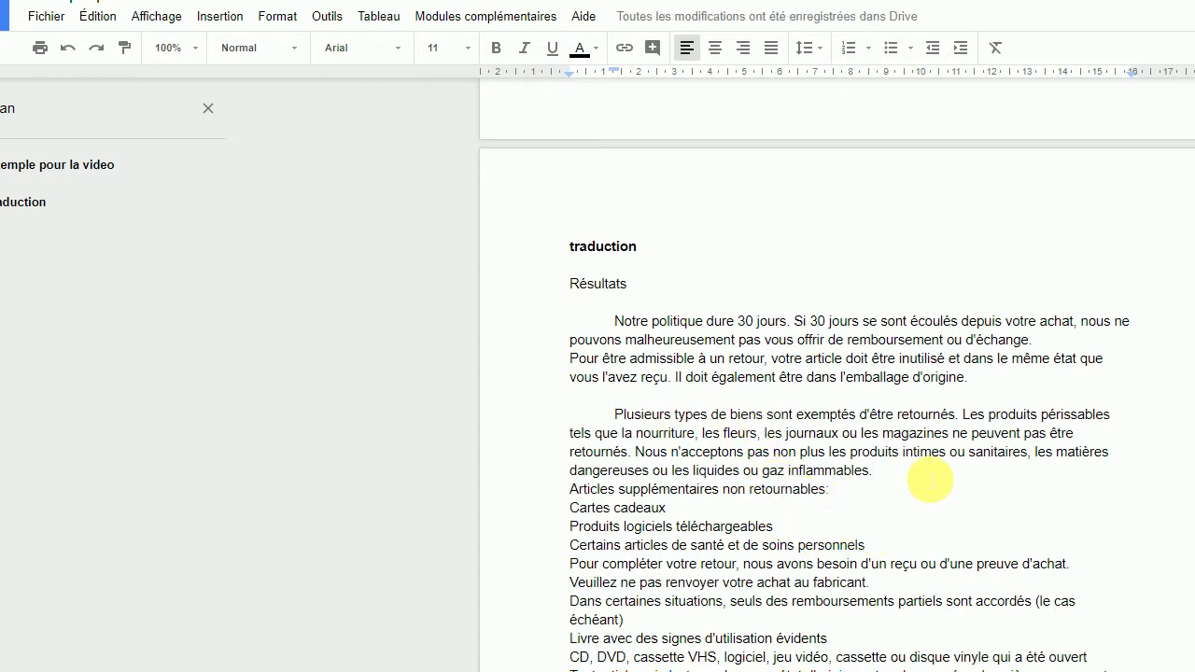
{"action": "key", "text": "Return"}
{"action": "scroll", "coordinate": [855, 493], "scroll_direction": "down", "scroll_amount": 2}
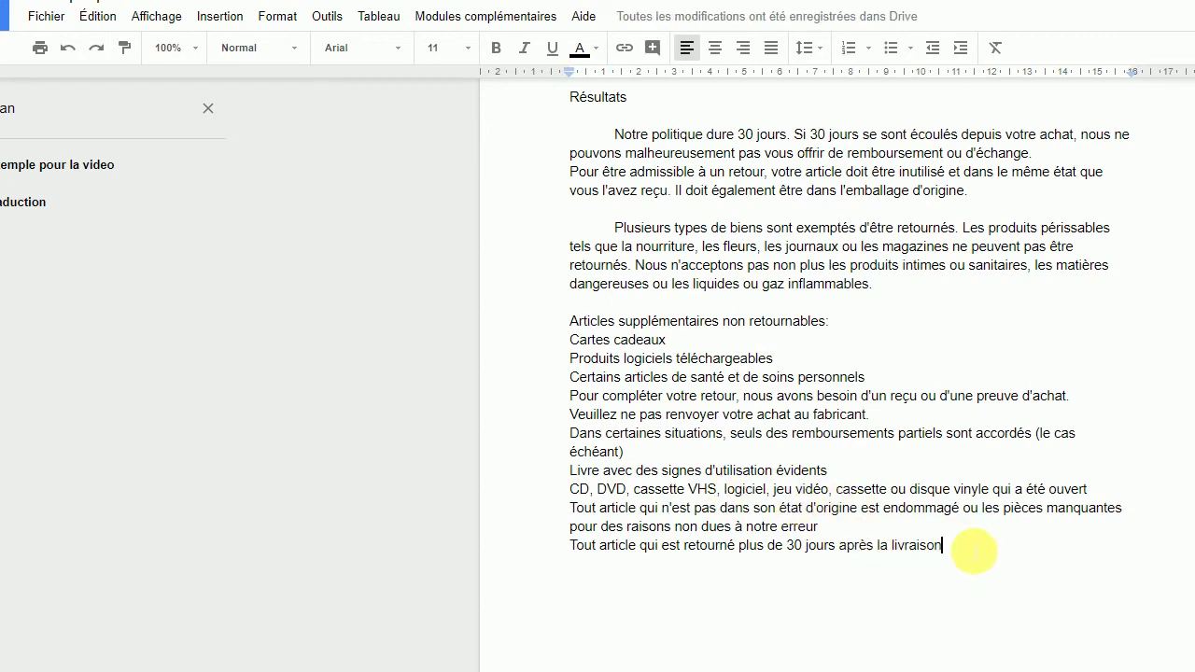
{"action": "key", "text": "Return"}
{"action": "key", "text": "Return"}
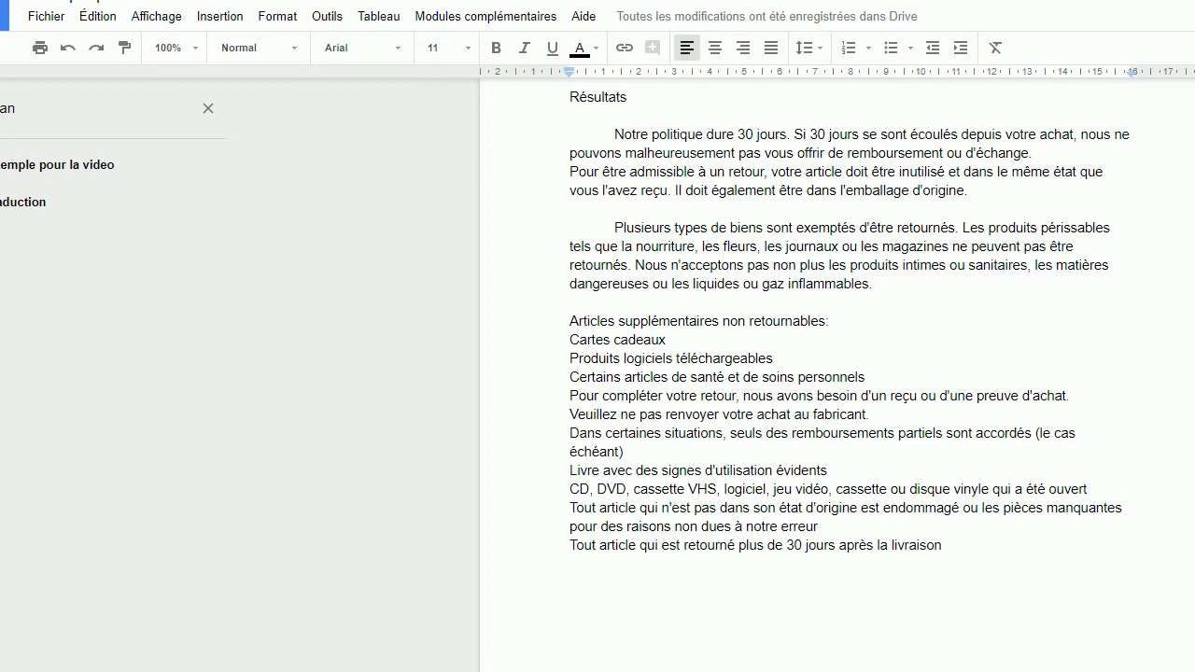
Copy the rest of the English policy, from "Refunds (if applicable)" to the end of the shipping section.
{"action": "scroll", "coordinate": [1006, 309], "scroll_direction": "up", "scroll_amount": 15}
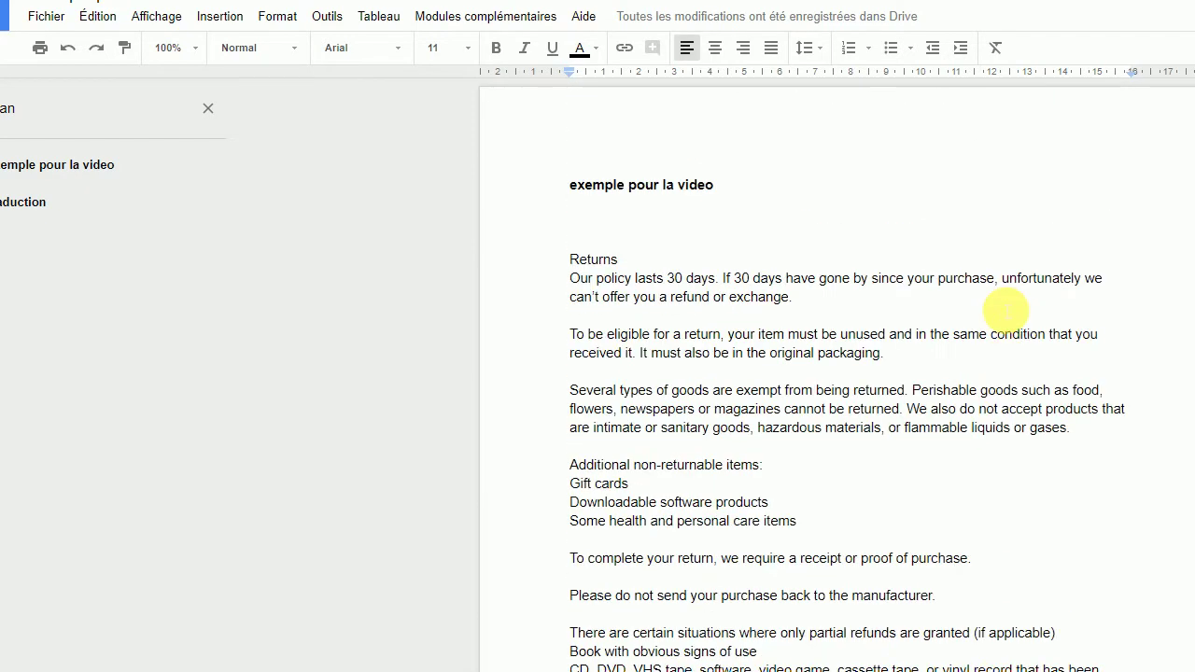
{"action": "scroll", "coordinate": [813, 337], "scroll_direction": "down", "scroll_amount": 4}
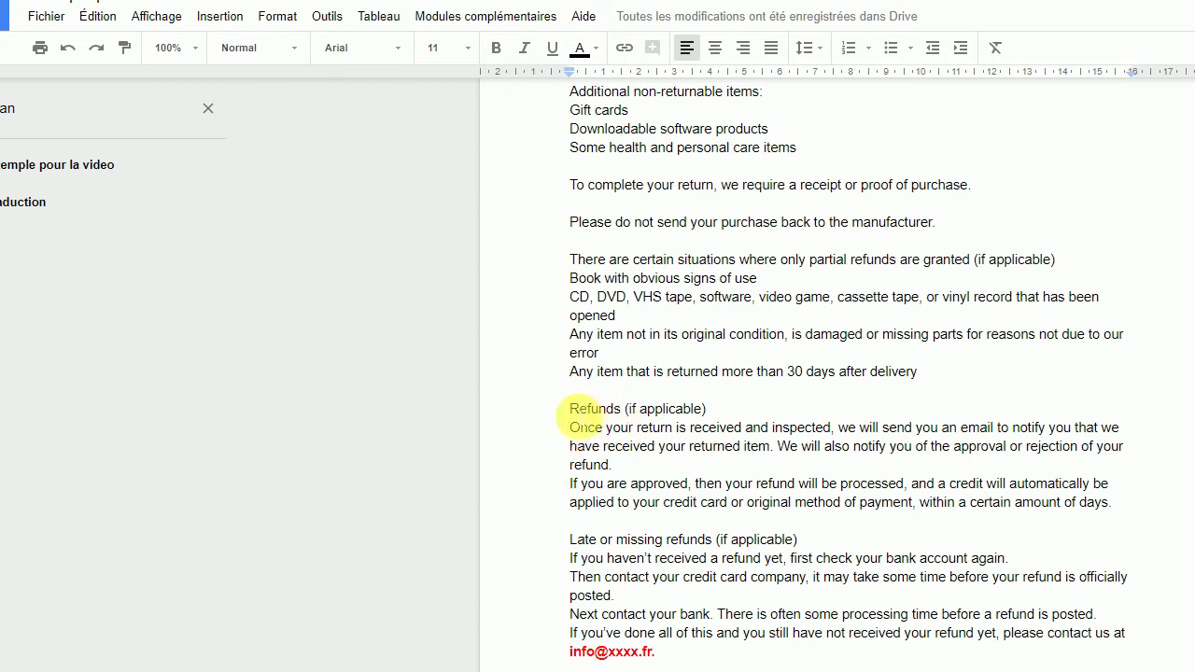
{"action": "left_click_drag", "start_coordinate": [576, 414], "coordinate": [885, 358]}
{"action": "key", "text": "ctrl+c"}
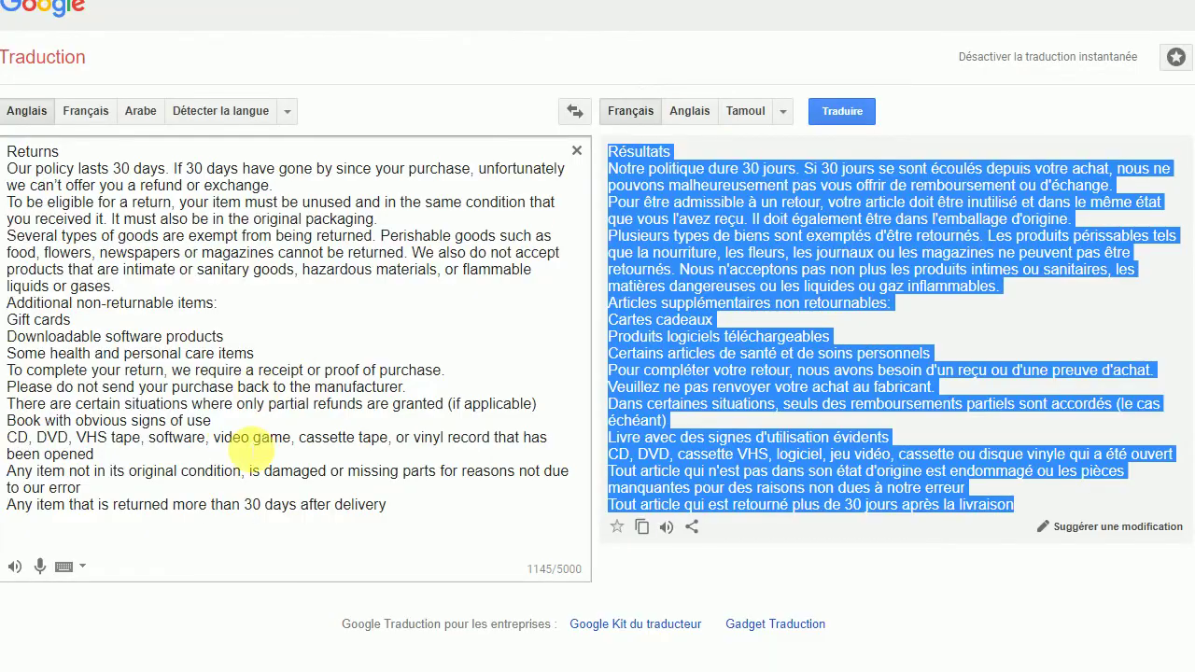
Switch to Google Traduction and replace the source text with the copied policy sections to translate them from English into French.
{"action": "left_click_drag", "start_coordinate": [418, 535], "coordinate": [5, 149]}
{"action": "key", "text": "Delete"}
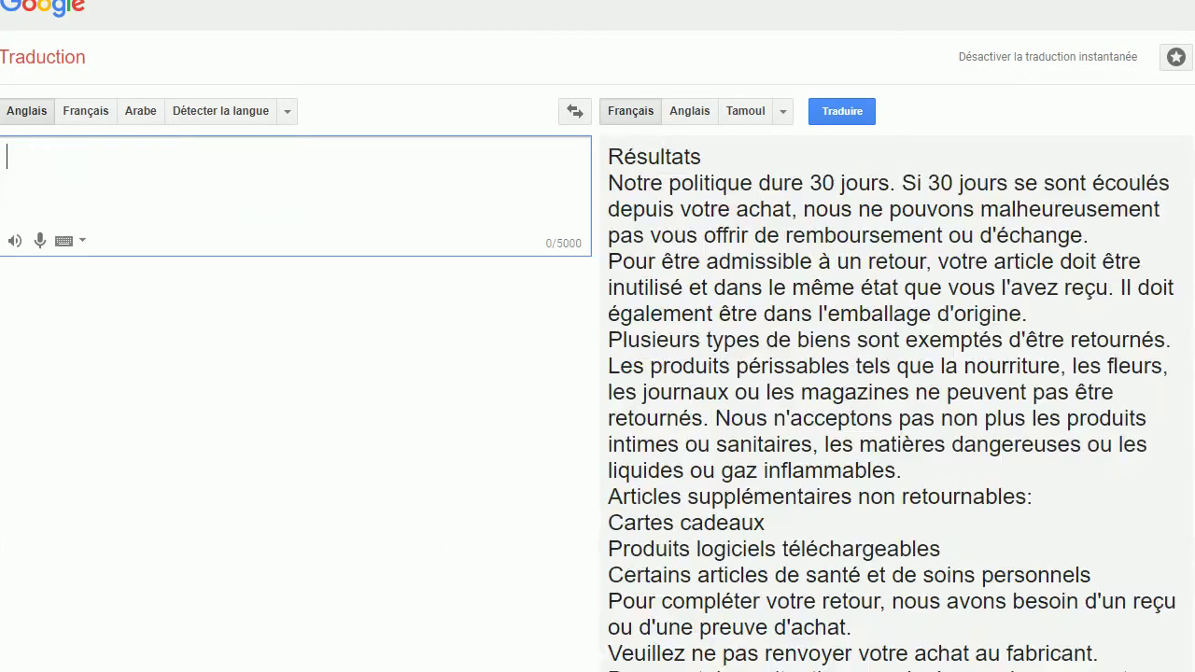
{"action": "key", "text": "ctrl+v"}
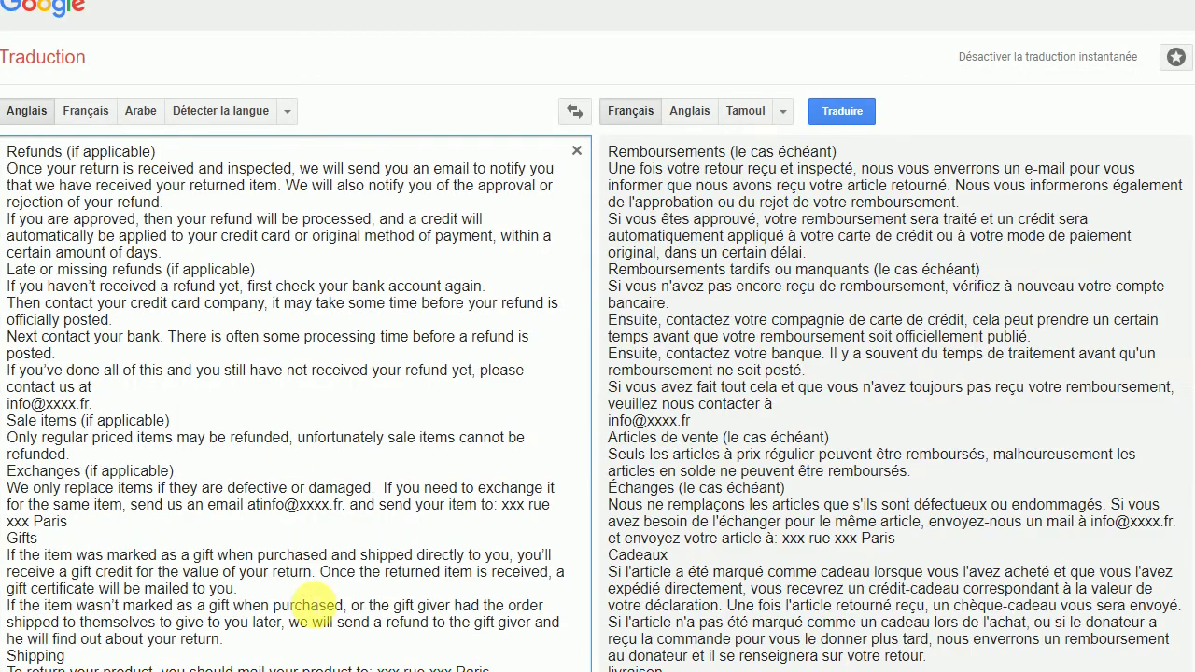
{"action": "scroll", "coordinate": [295, 560], "scroll_direction": "down", "scroll_amount": 2}
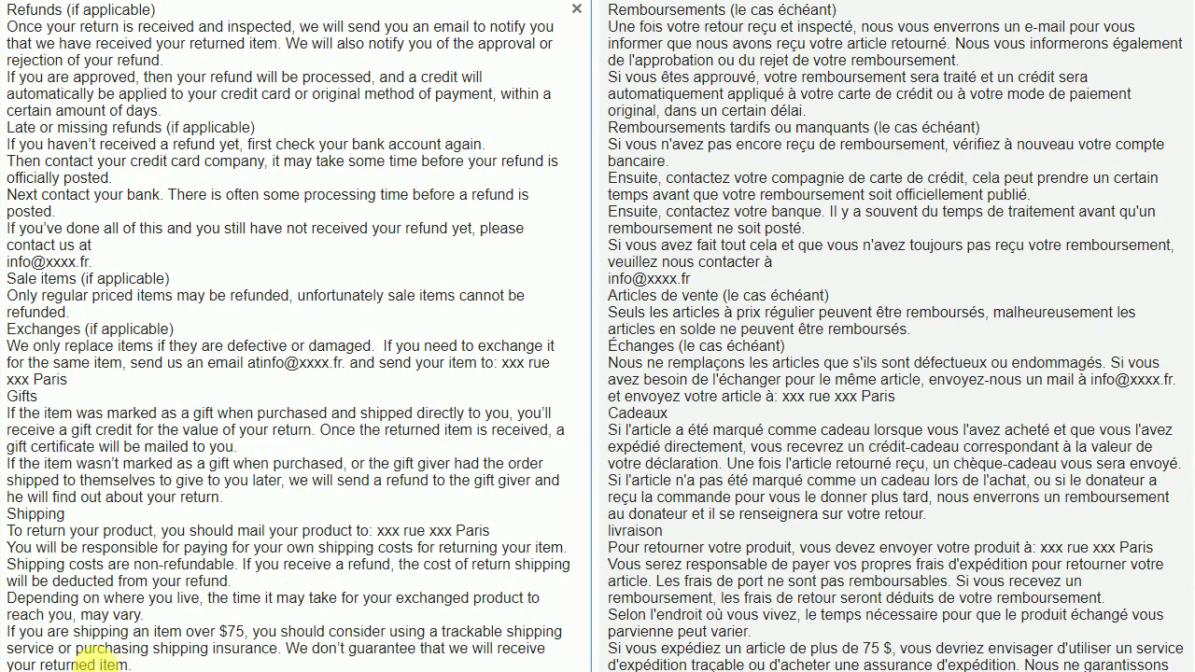
{"action": "scroll", "coordinate": [140, 561], "scroll_direction": "up", "scroll_amount": 2}
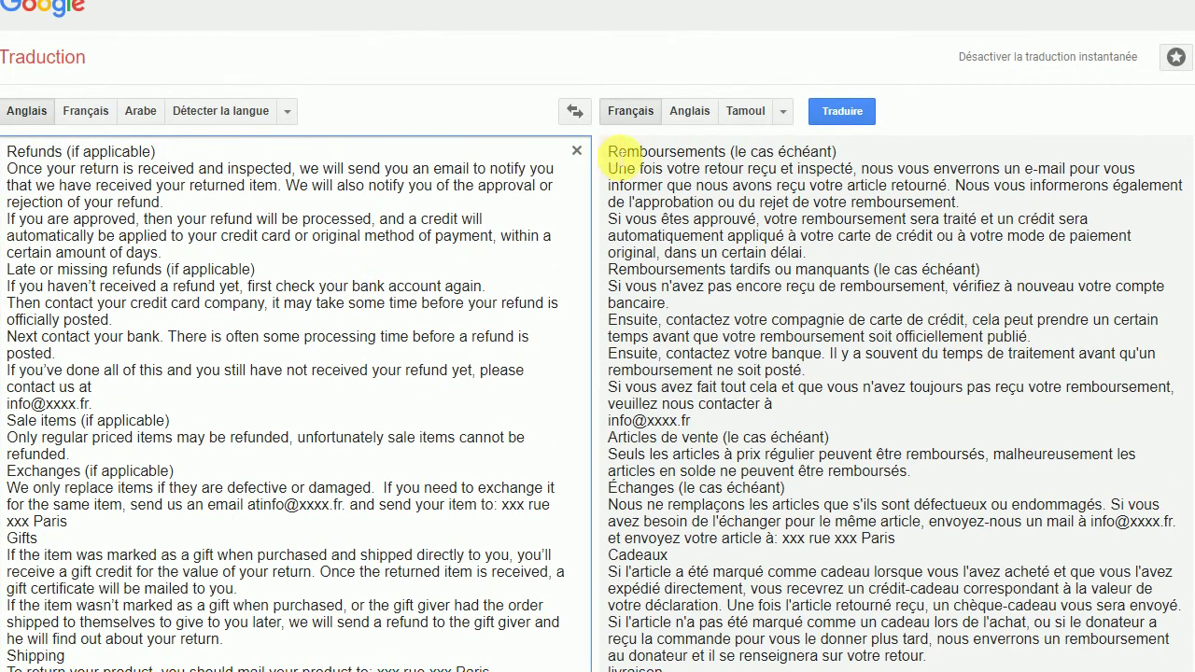
Copy the whole French translation and paste it into the Google Docs document, one blank line below "Tout article qui est retourné plus de 30 jours après la livraison".
{"action": "left_click_drag", "start_coordinate": [608, 152], "coordinate": [934, 671]}
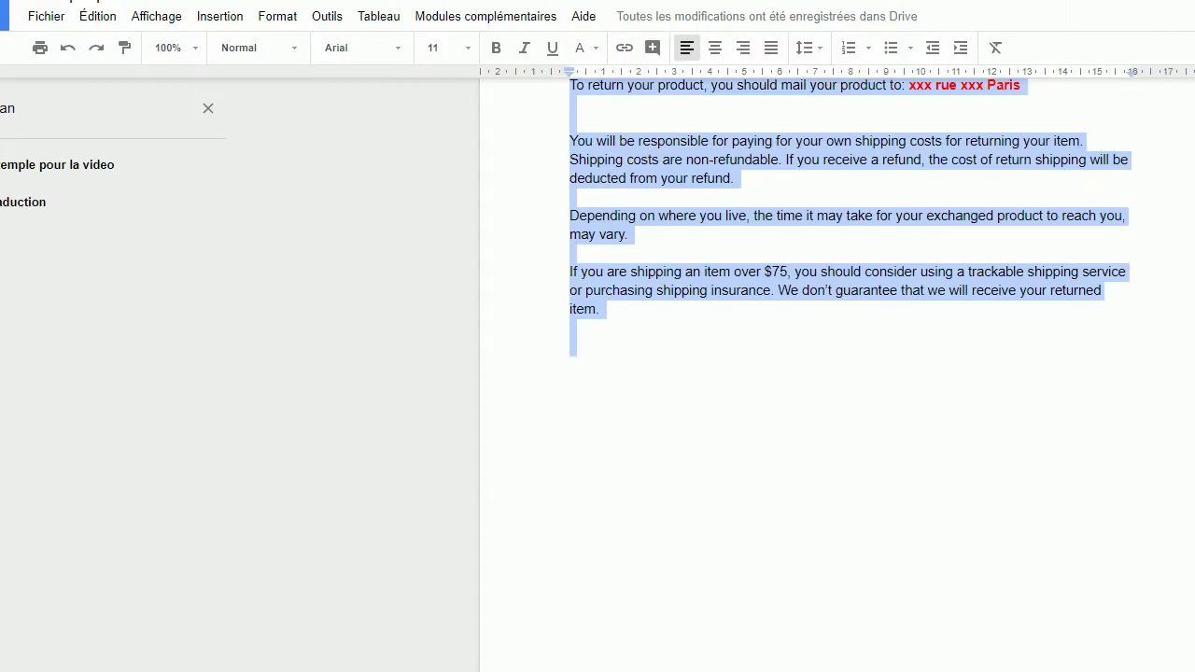
{"action": "left_click", "coordinate": [776, 416]}
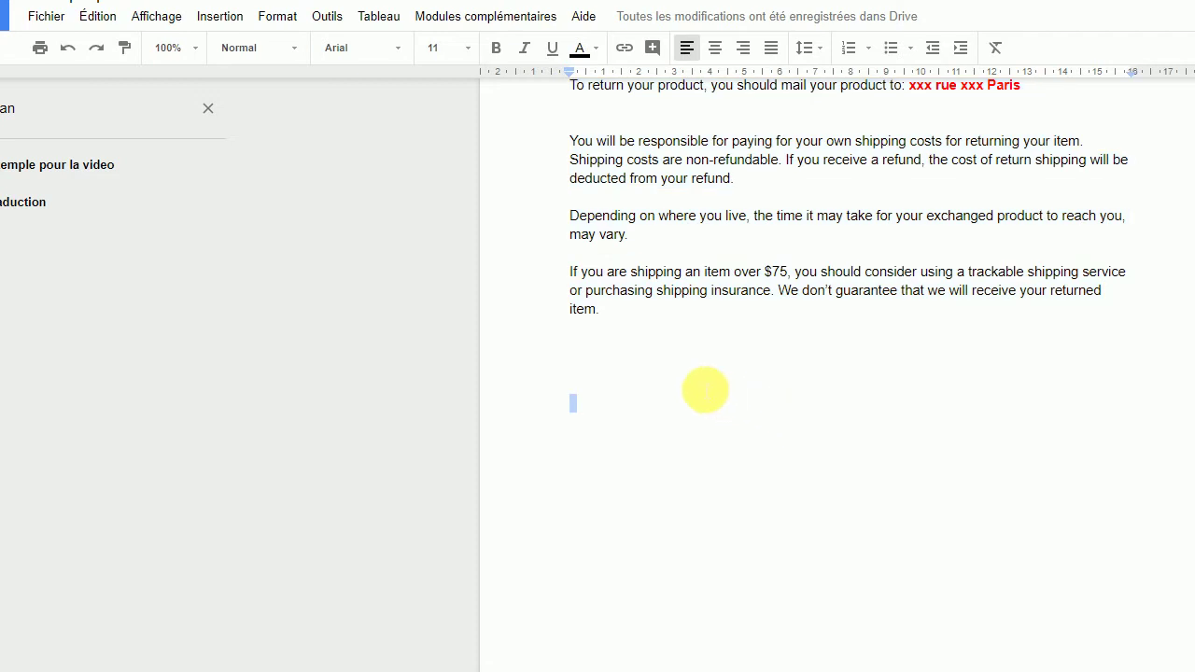
{"action": "scroll", "coordinate": [704, 389], "scroll_direction": "up", "scroll_amount": 1}
{"action": "scroll", "coordinate": [810, 336], "scroll_direction": "down", "scroll_amount": 5}
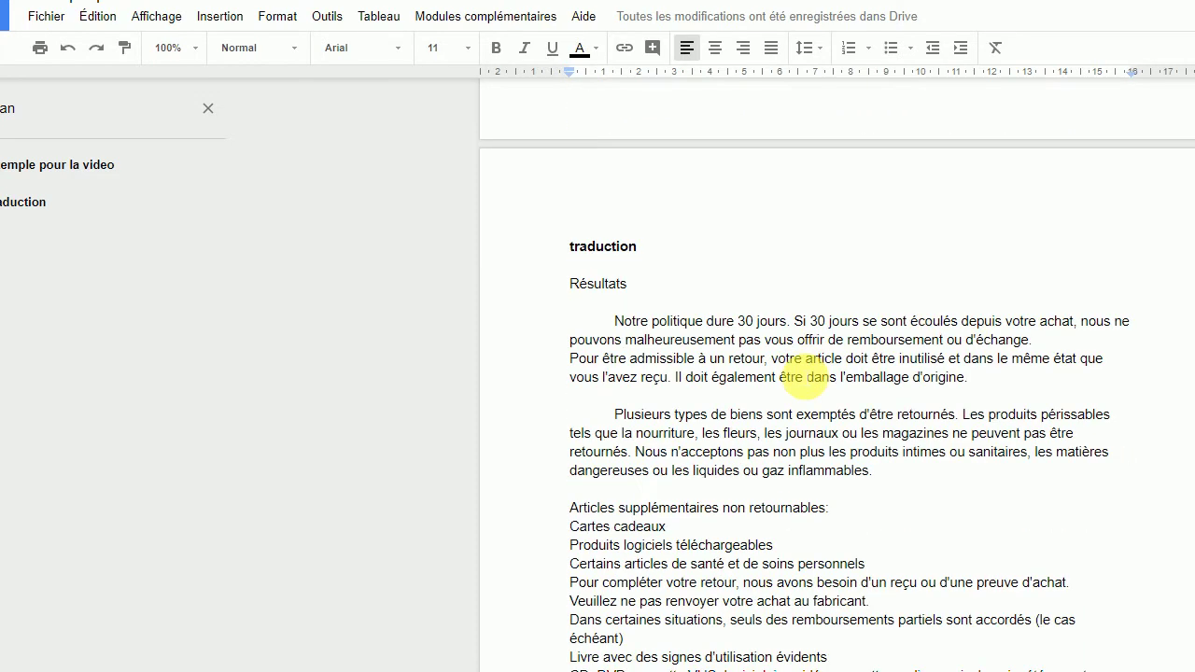
{"action": "scroll", "coordinate": [804, 376], "scroll_direction": "down", "scroll_amount": 4}
{"action": "left_click", "coordinate": [1004, 390]}
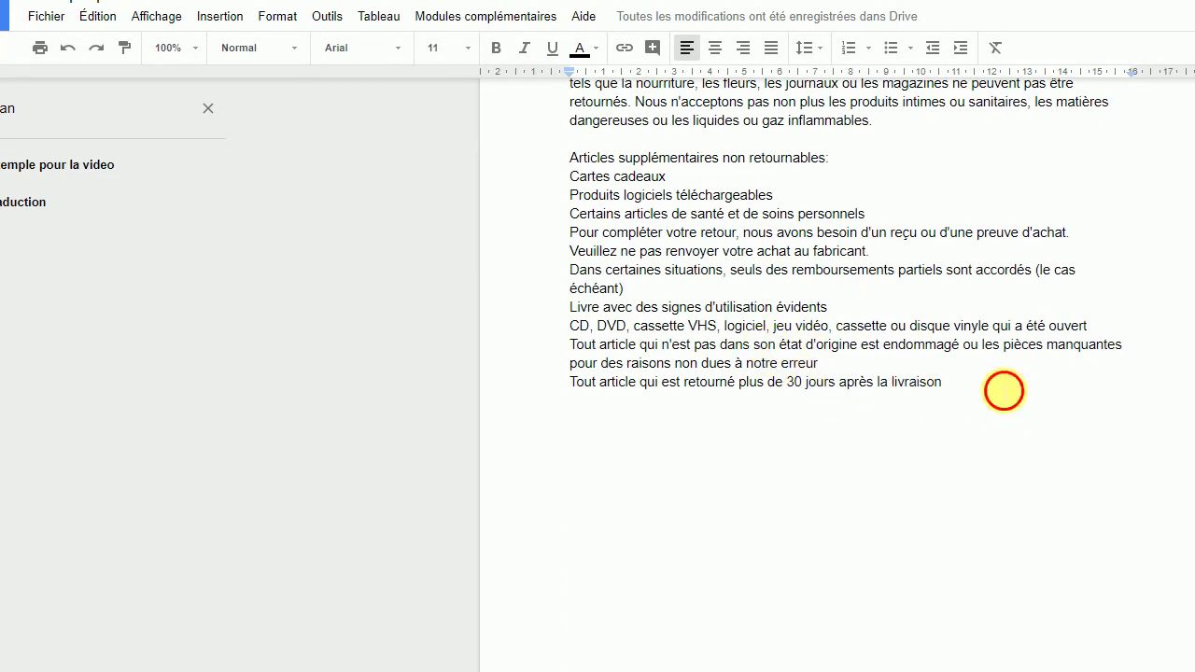
{"action": "key", "text": "Return"}
{"action": "key", "text": "Return"}
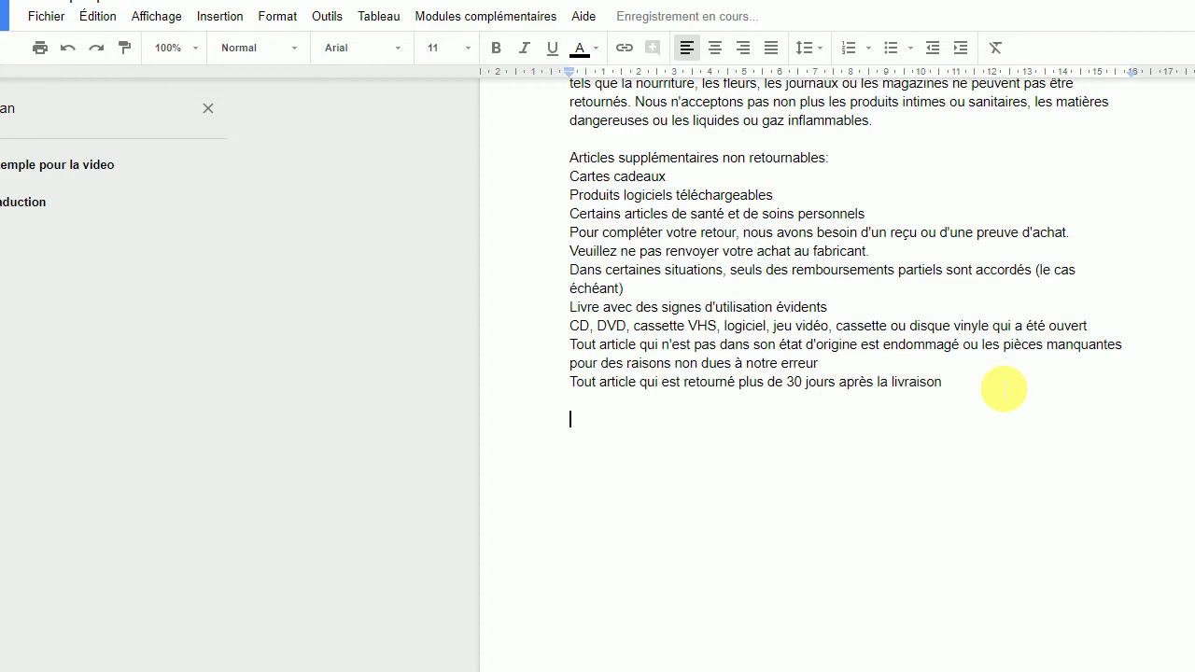
{"action": "key", "text": "ctrl+v"}
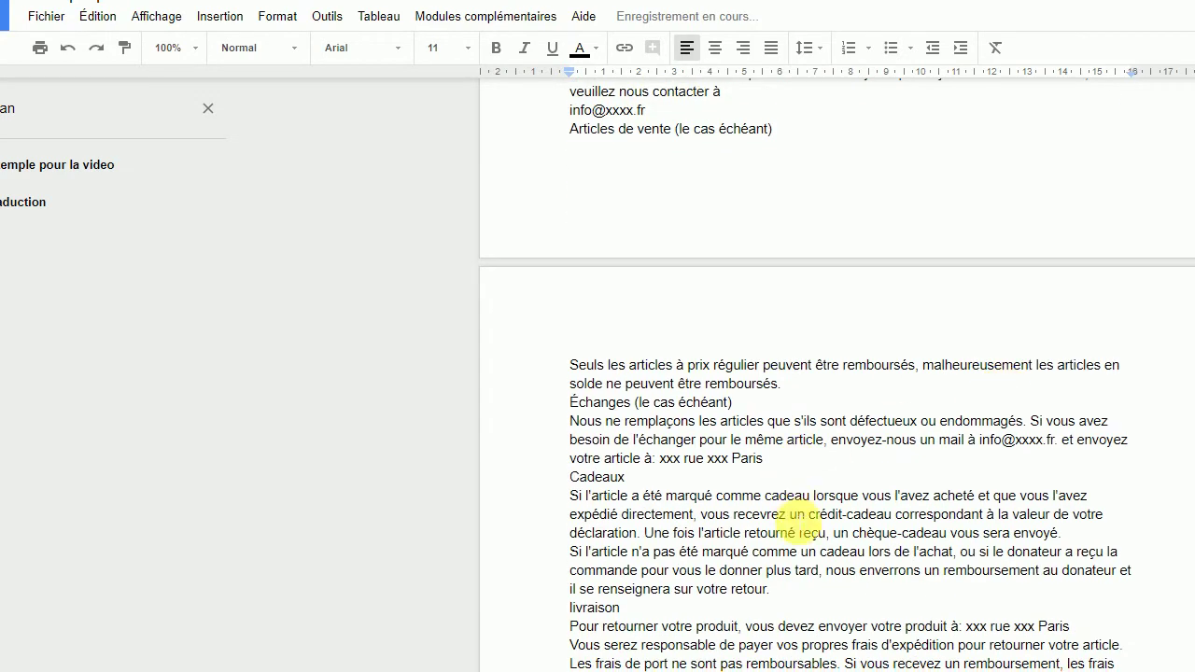
Insert a blank line above and below the "livraison" heading in the pasted French translation.
{"action": "scroll", "coordinate": [800, 523], "scroll_direction": "up", "scroll_amount": 4}
{"action": "scroll", "coordinate": [724, 430], "scroll_direction": "up", "scroll_amount": 3}
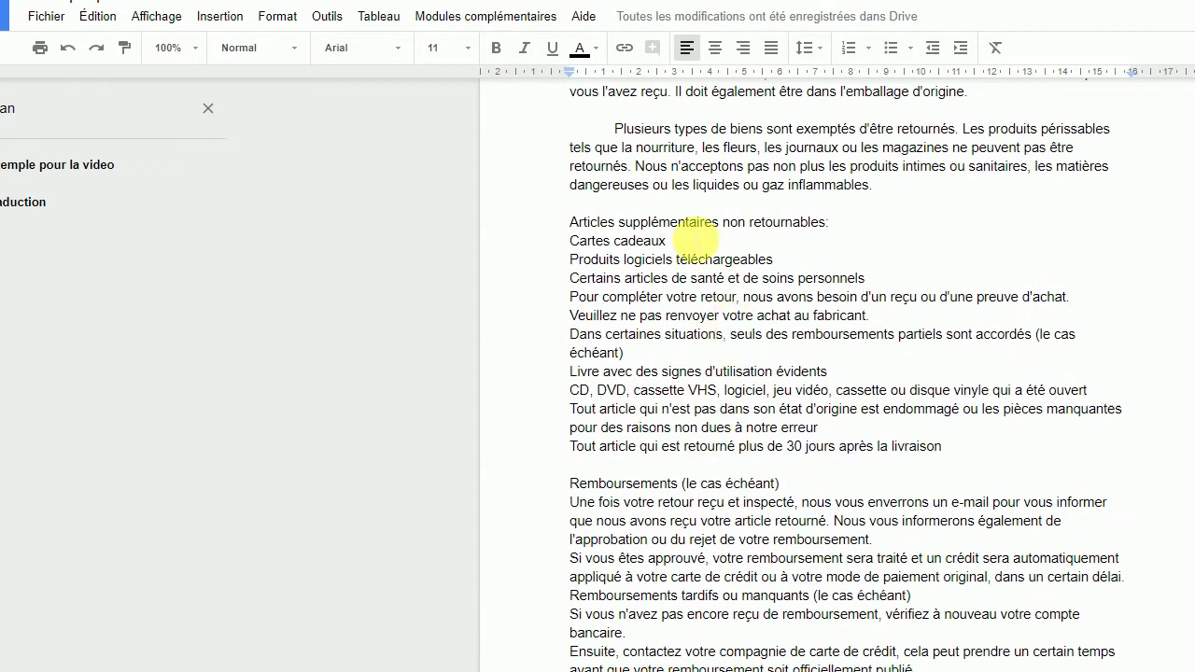
{"action": "scroll", "coordinate": [659, 265], "scroll_direction": "up", "scroll_amount": 2}
{"action": "scroll", "coordinate": [747, 466], "scroll_direction": "down", "scroll_amount": 6}
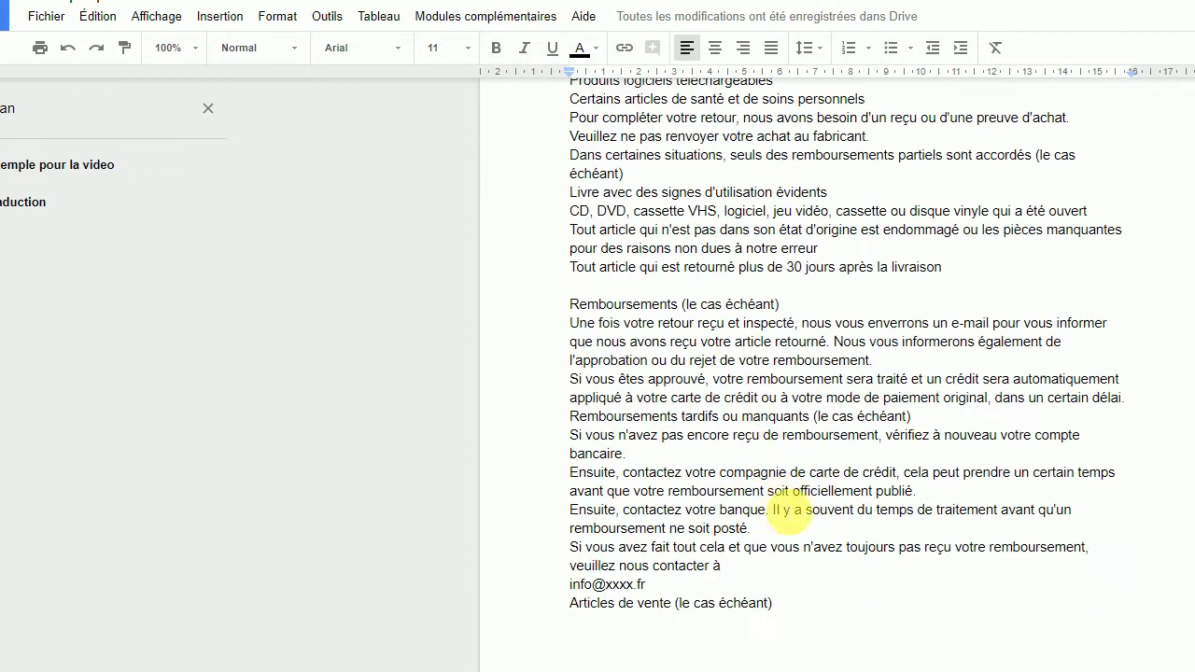
{"action": "scroll", "coordinate": [790, 517], "scroll_direction": "down", "scroll_amount": 6}
{"action": "left_click", "coordinate": [643, 329]}
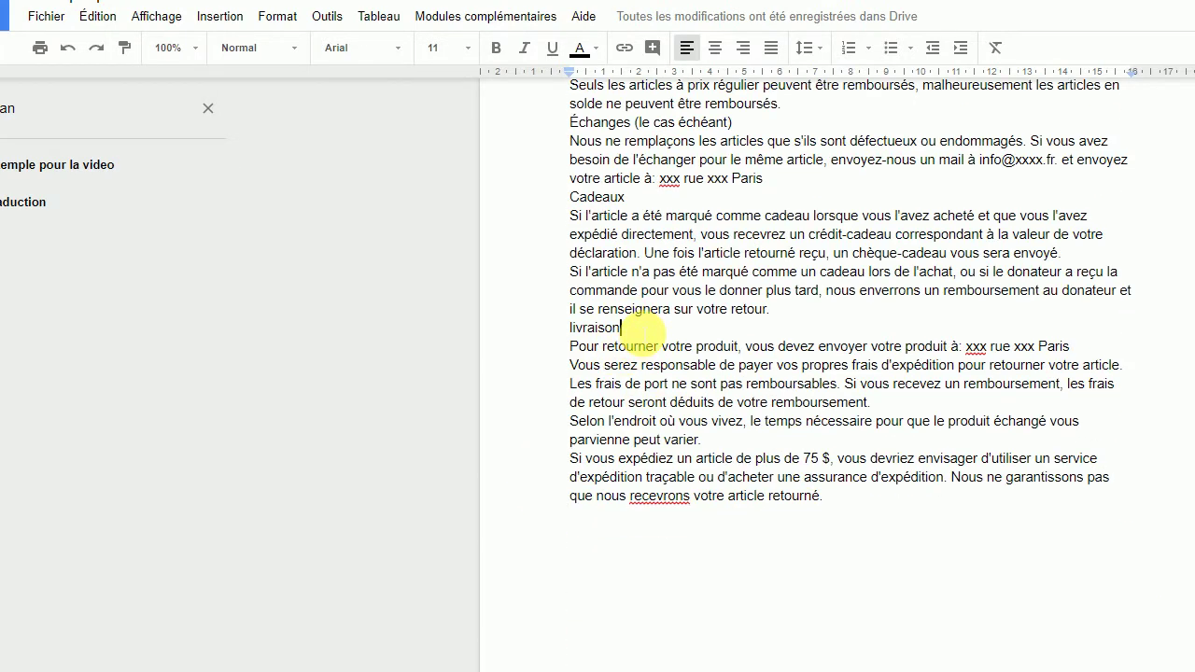
{"action": "key", "text": "Return"}
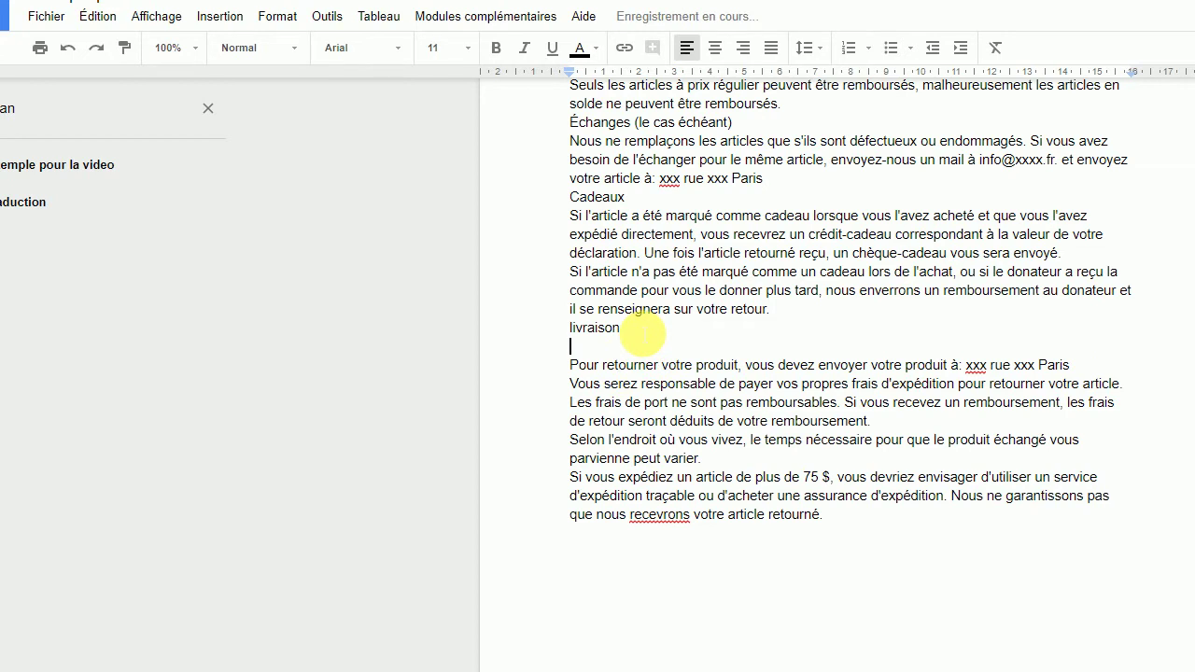
{"action": "key", "text": "Return"}
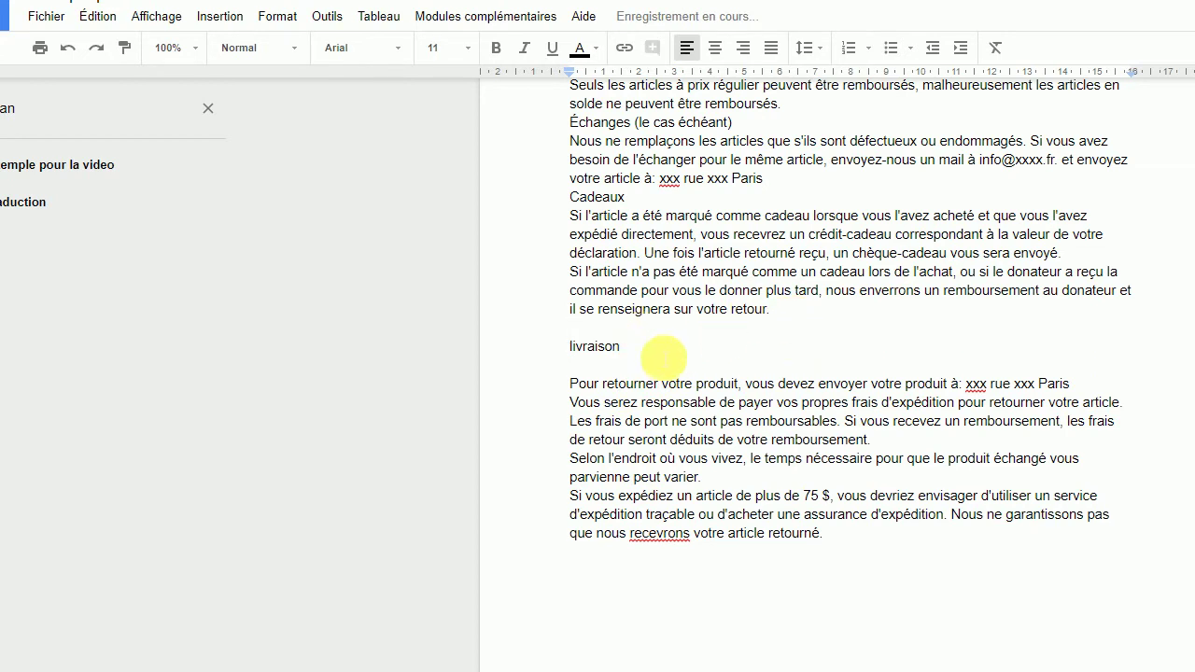
Format the "livraison" heading as bold, italic and underlined.
{"action": "left_click_drag", "start_coordinate": [653, 347], "coordinate": [477, 344]}
{"action": "left_click", "coordinate": [497, 47]}
{"action": "left_click", "coordinate": [525, 48]}
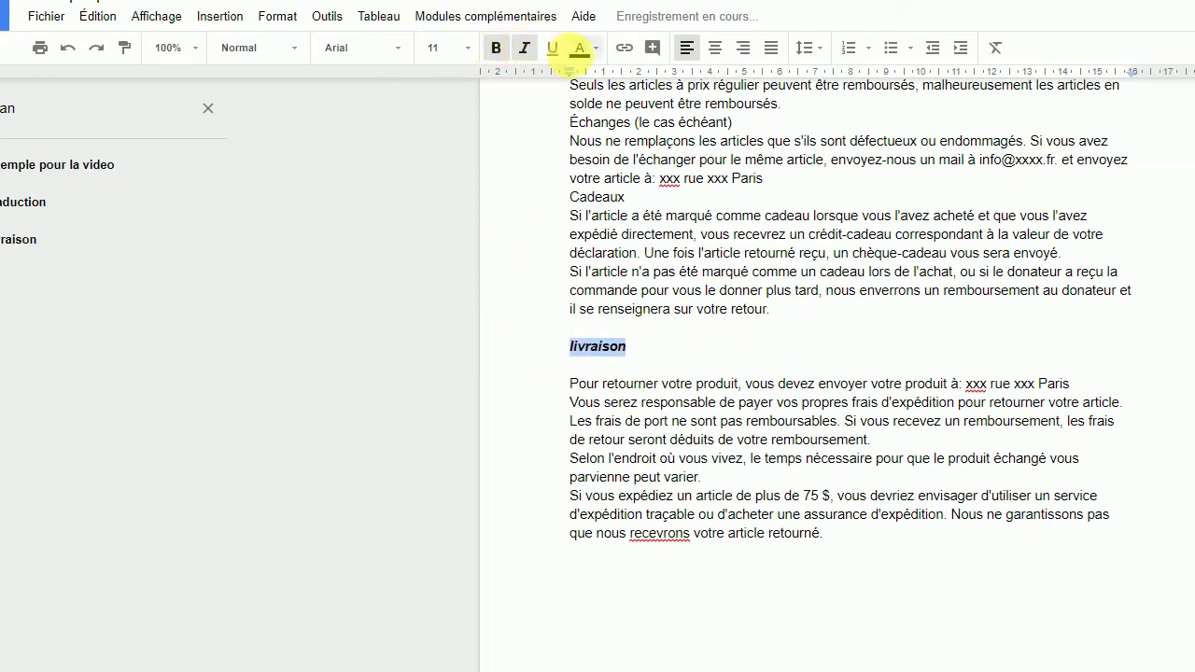
{"action": "left_click", "coordinate": [553, 48]}
{"action": "left_click", "coordinate": [760, 371]}
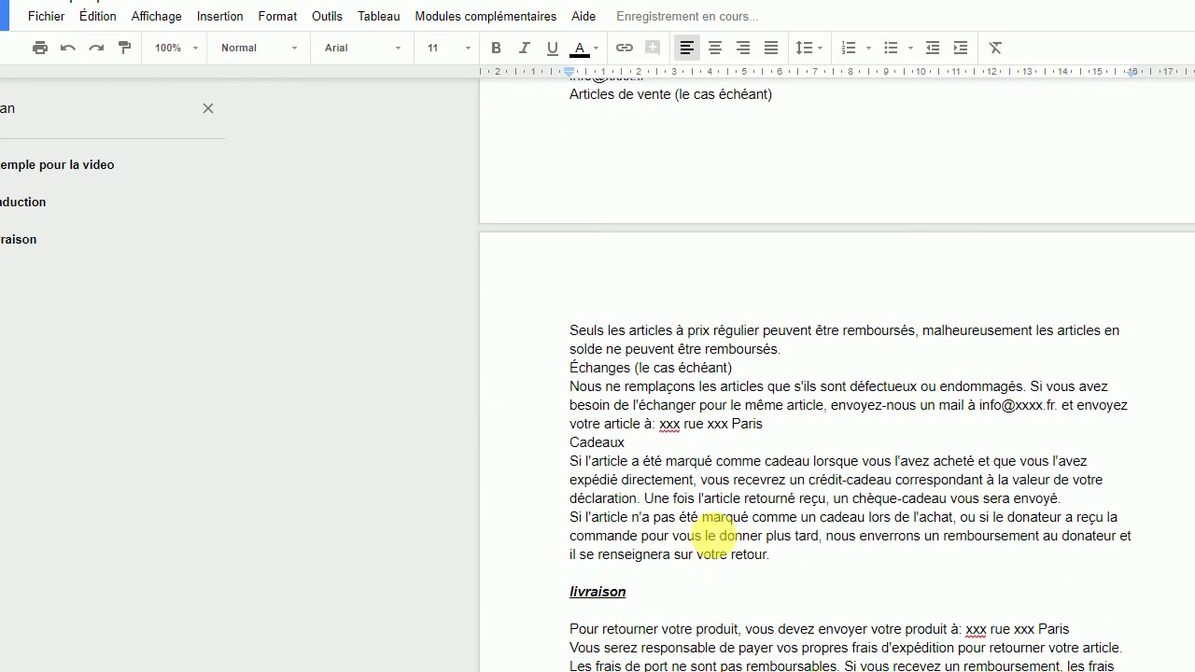
Insert a blank line above "Selon l'endroit où vous vivez" and move the return address placeholder to its own line between blank lines.
{"action": "left_click", "coordinate": [892, 442]}
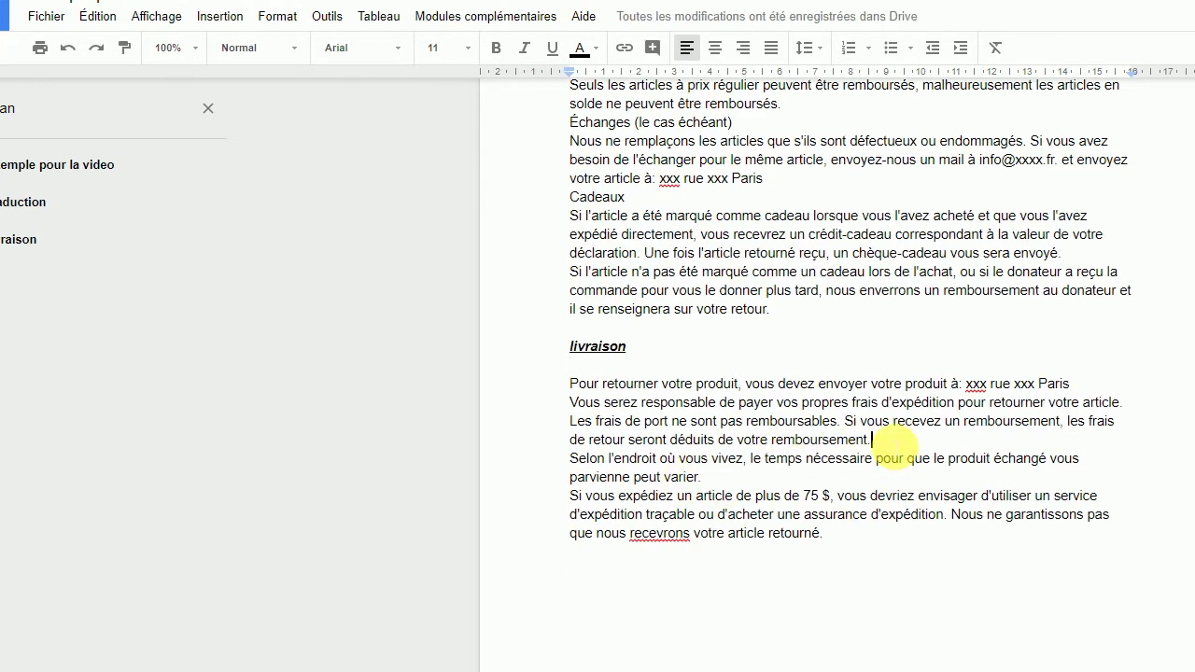
{"action": "key", "text": "Return"}
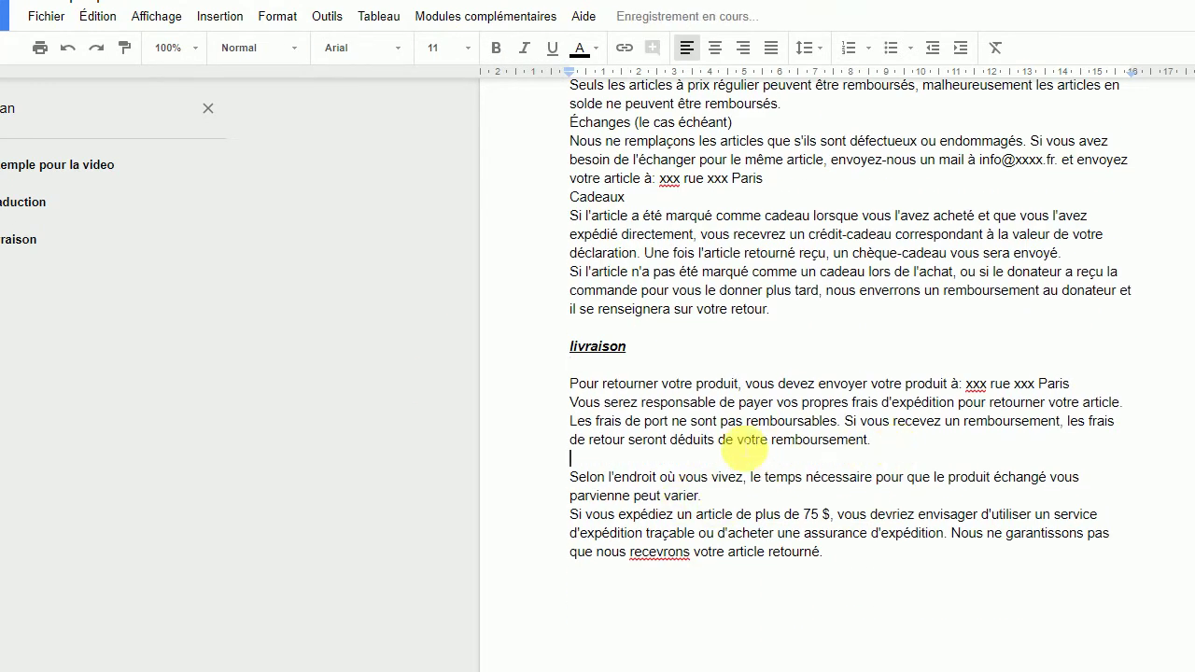
{"action": "left_click", "coordinate": [965, 383]}
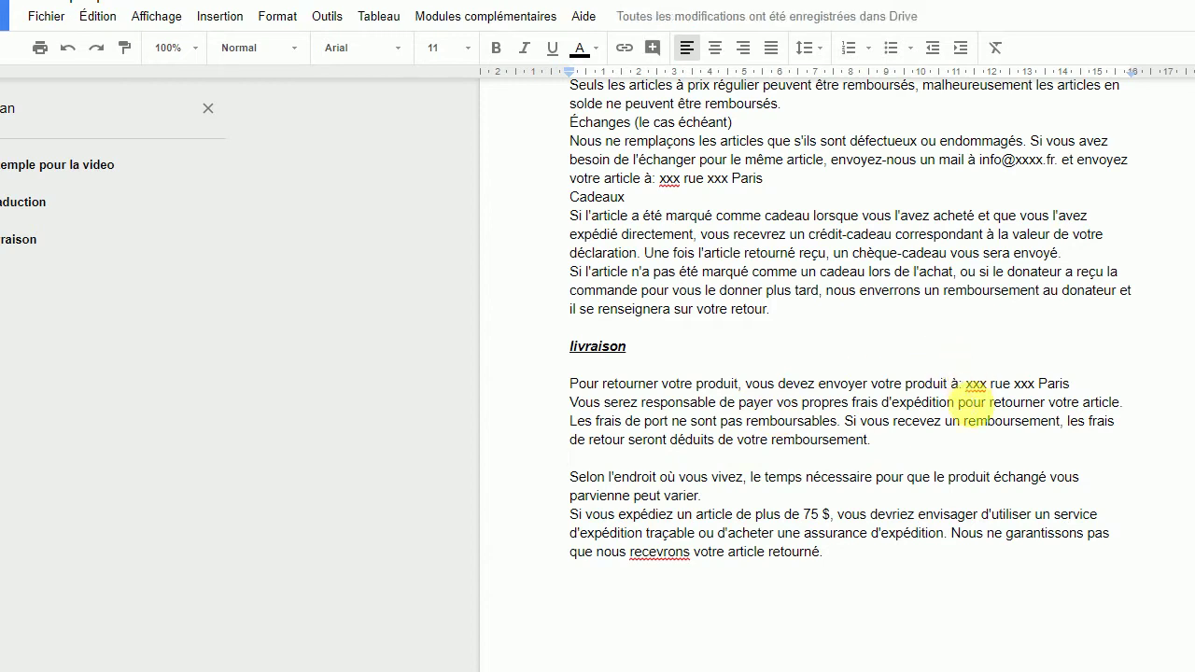
{"action": "key", "text": "Return"}
{"action": "key", "text": "Return"}
{"action": "left_click", "coordinate": [915, 423]}
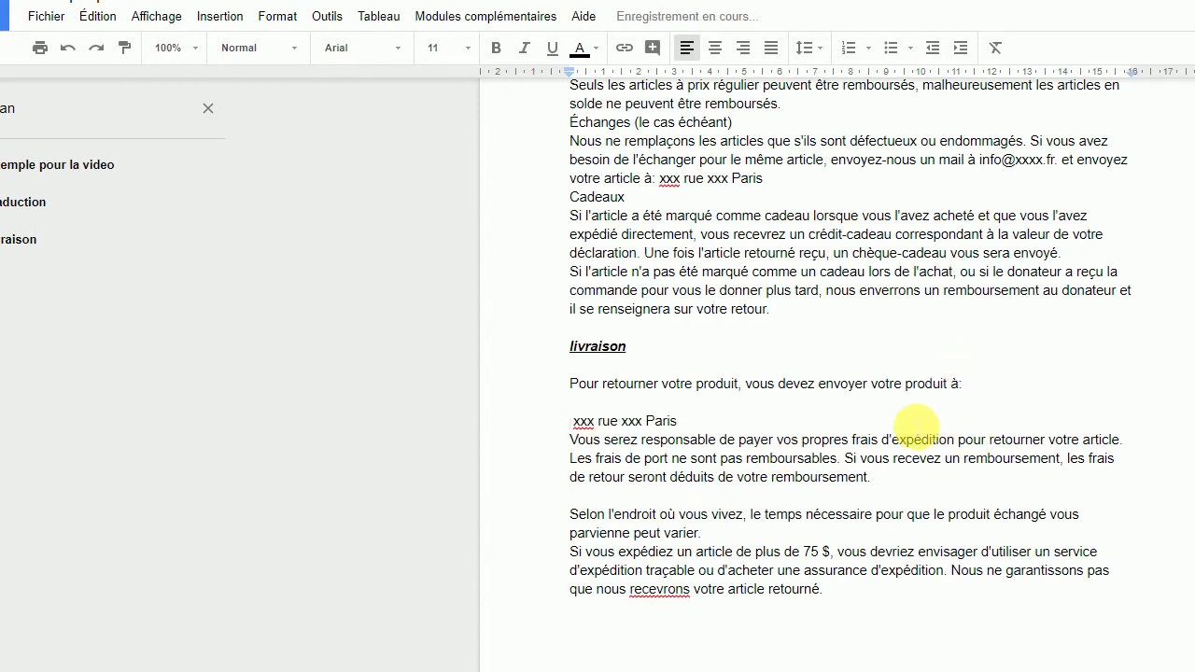
{"action": "key", "text": "Return"}
Indent the first lines of the shipping paragraphs beginning "Vous serez responsable" and "Selon l'endroit où vous vivez".
{"action": "left_click", "coordinate": [571, 460]}
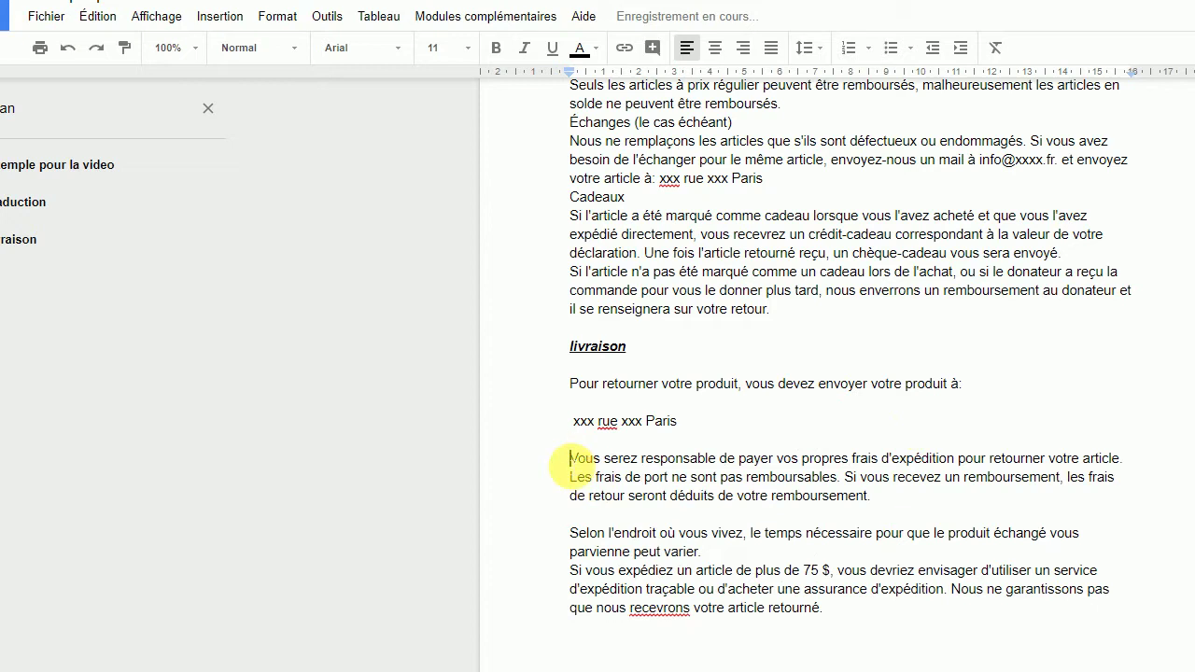
{"action": "key", "text": "Tab"}
{"action": "left_click", "coordinate": [572, 516]}
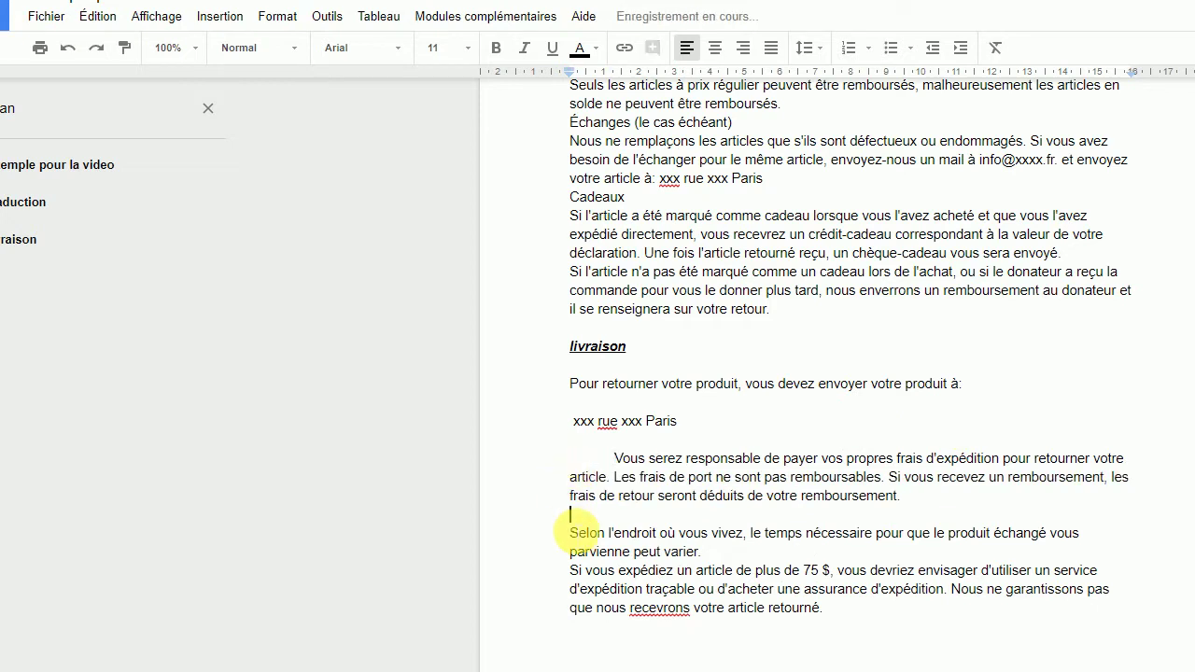
{"action": "left_click", "coordinate": [574, 538]}
{"action": "key", "text": "Tab"}
{"action": "left_click", "coordinate": [728, 560]}
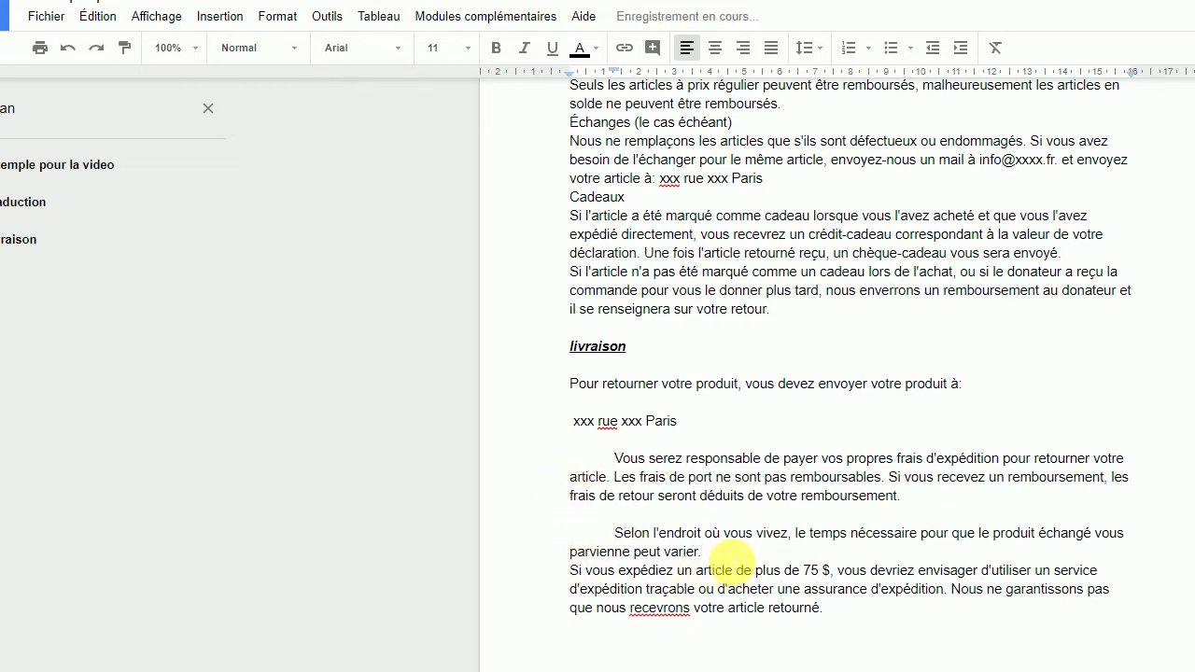
Insert a blank line above the paragraph beginning "Si vous expédiez un article" and indent its first line.
{"action": "key", "text": "Return"}
{"action": "scroll", "coordinate": [853, 547], "scroll_direction": "down", "scroll_amount": 2}
{"action": "double_click", "coordinate": [575, 401]}
{"action": "key", "text": "Tab"}
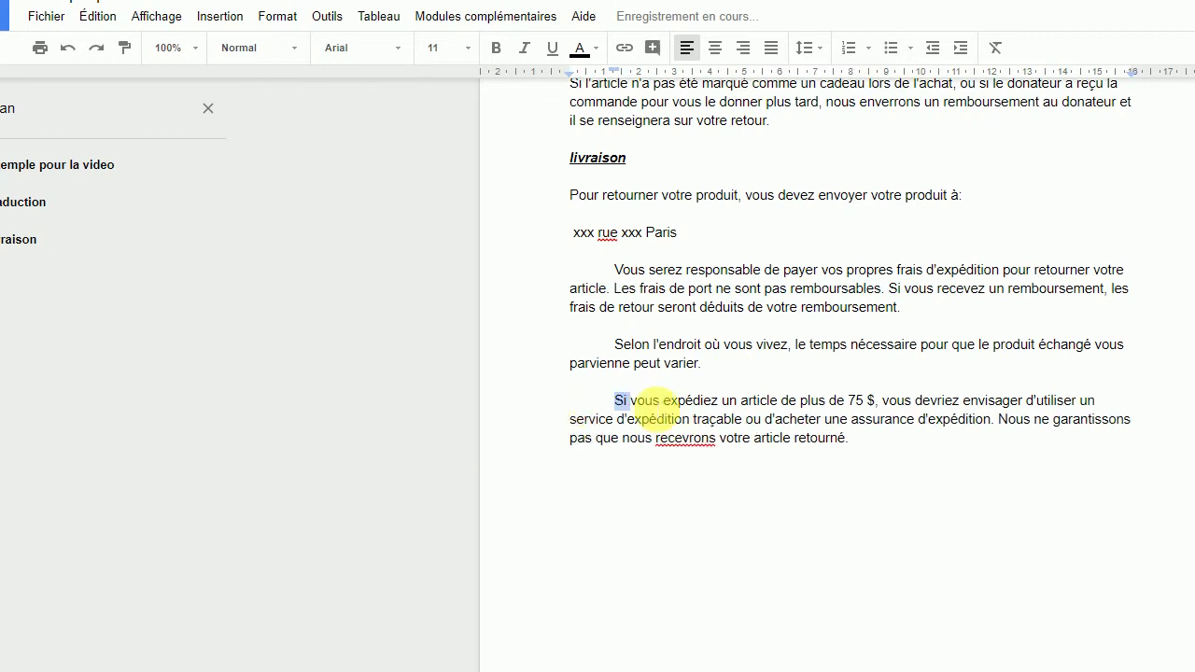
{"action": "left_click", "coordinate": [755, 439]}
Review the French refund policy from its opening paragraphs through the refunds and exchanges sections, checking the layout.
{"action": "scroll", "coordinate": [814, 493], "scroll_direction": "up", "scroll_amount": 8}
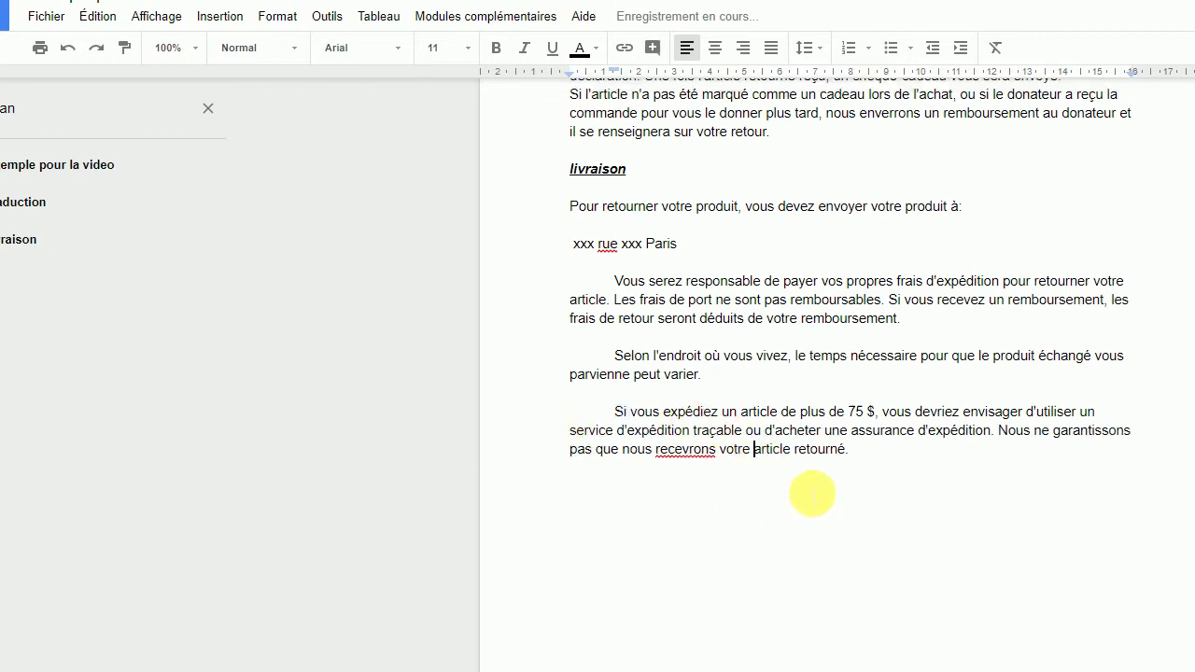
{"action": "scroll", "coordinate": [842, 404], "scroll_direction": "down", "scroll_amount": 1}
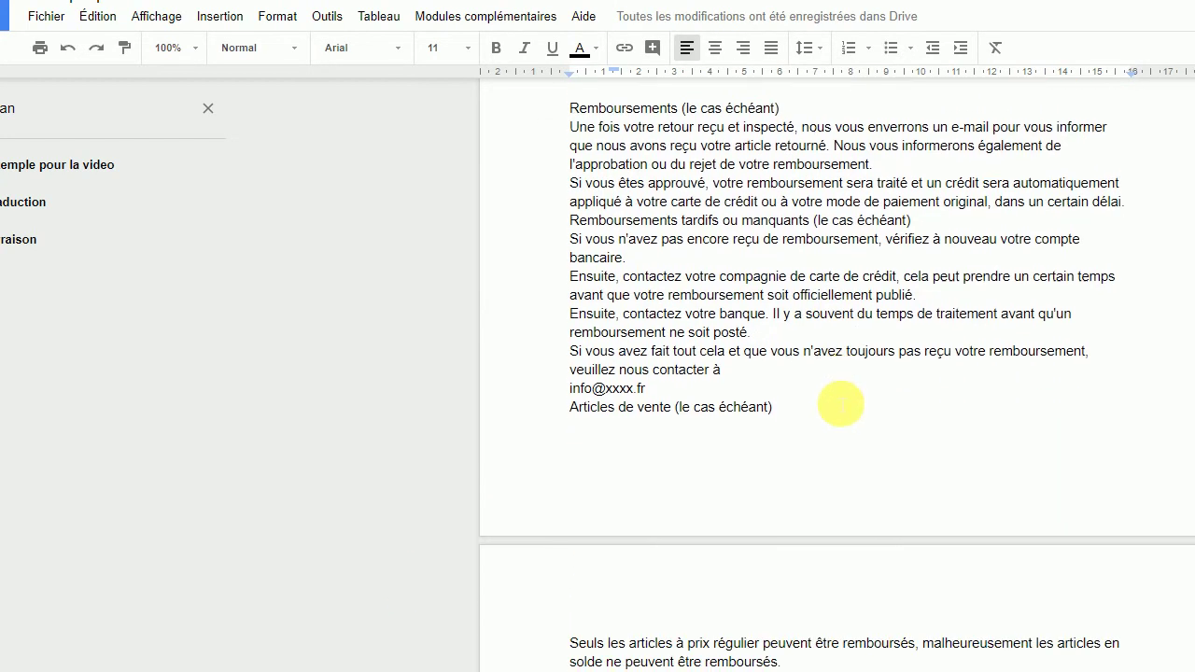
{"action": "scroll", "coordinate": [741, 417], "scroll_direction": "up", "scroll_amount": 4}
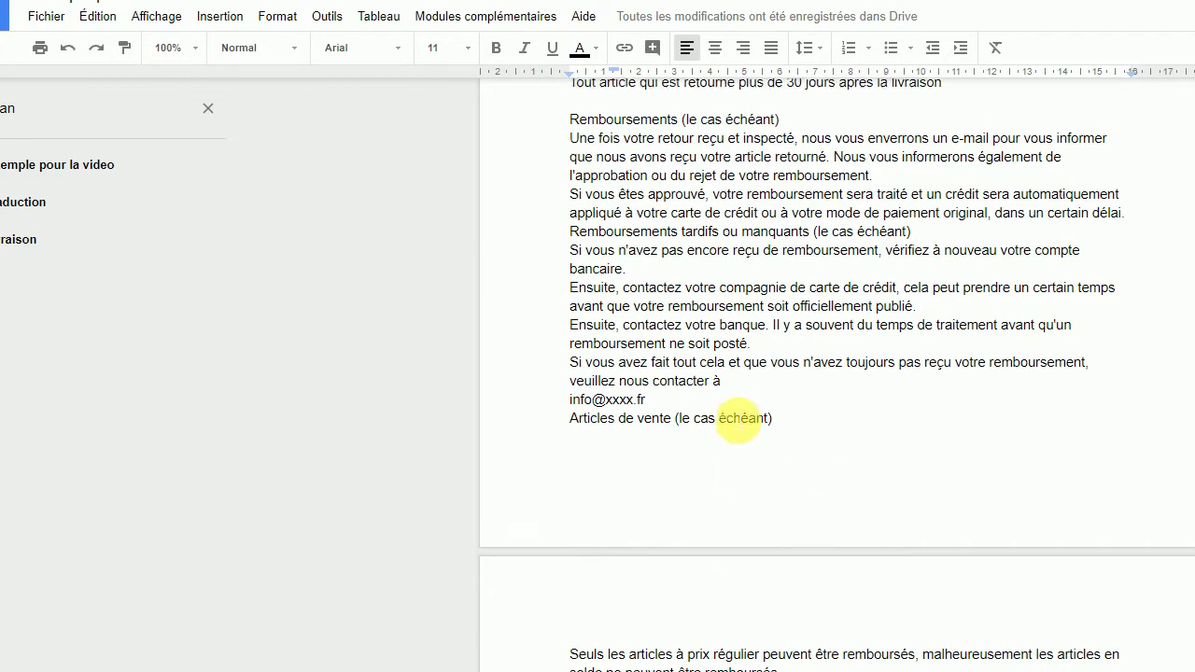
{"action": "scroll", "coordinate": [792, 326], "scroll_direction": "up", "scroll_amount": 5}
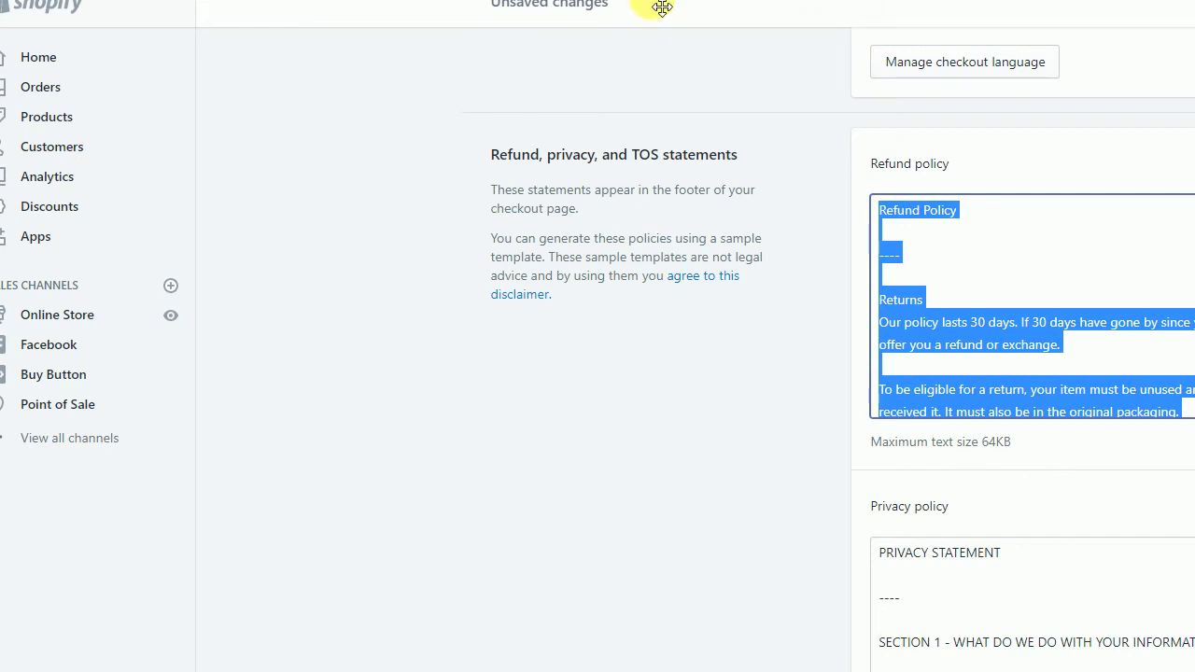
{"action": "left_click_drag", "start_coordinate": [661, 8], "coordinate": [844, 46]}
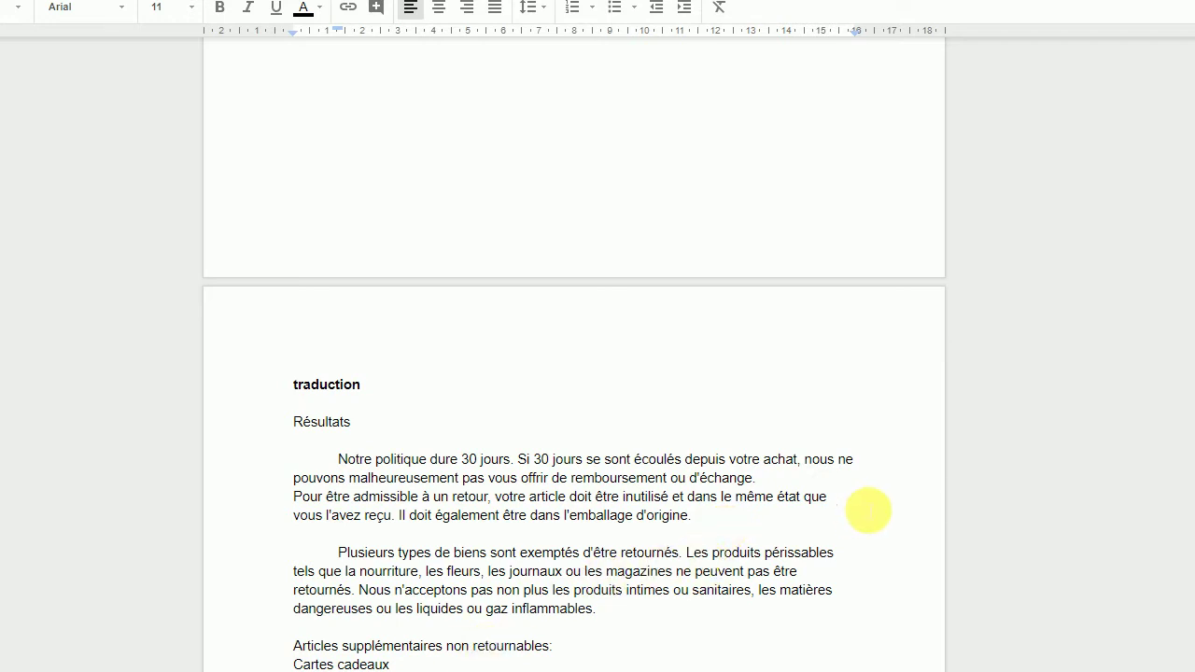
{"action": "scroll", "coordinate": [780, 474], "scroll_direction": "down", "scroll_amount": 1}
{"action": "scroll", "coordinate": [707, 459], "scroll_direction": "down", "scroll_amount": 5}
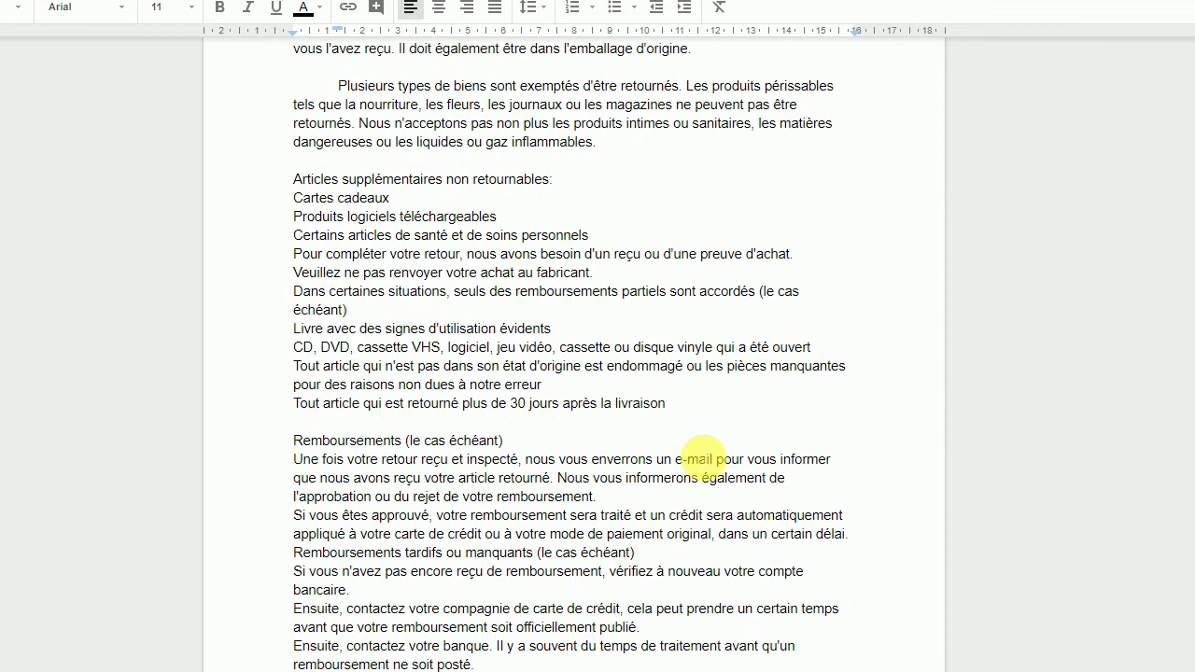
{"action": "scroll", "coordinate": [696, 455], "scroll_direction": "down", "scroll_amount": 1}
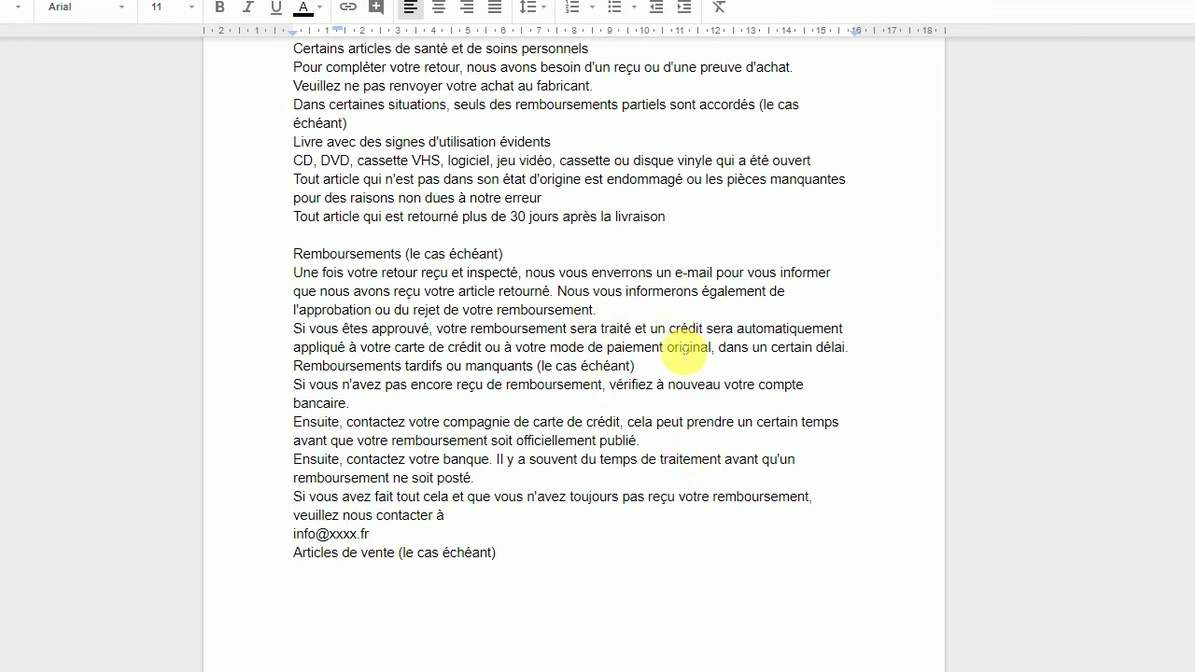
{"action": "scroll", "coordinate": [517, 467], "scroll_direction": "up", "scroll_amount": 10}
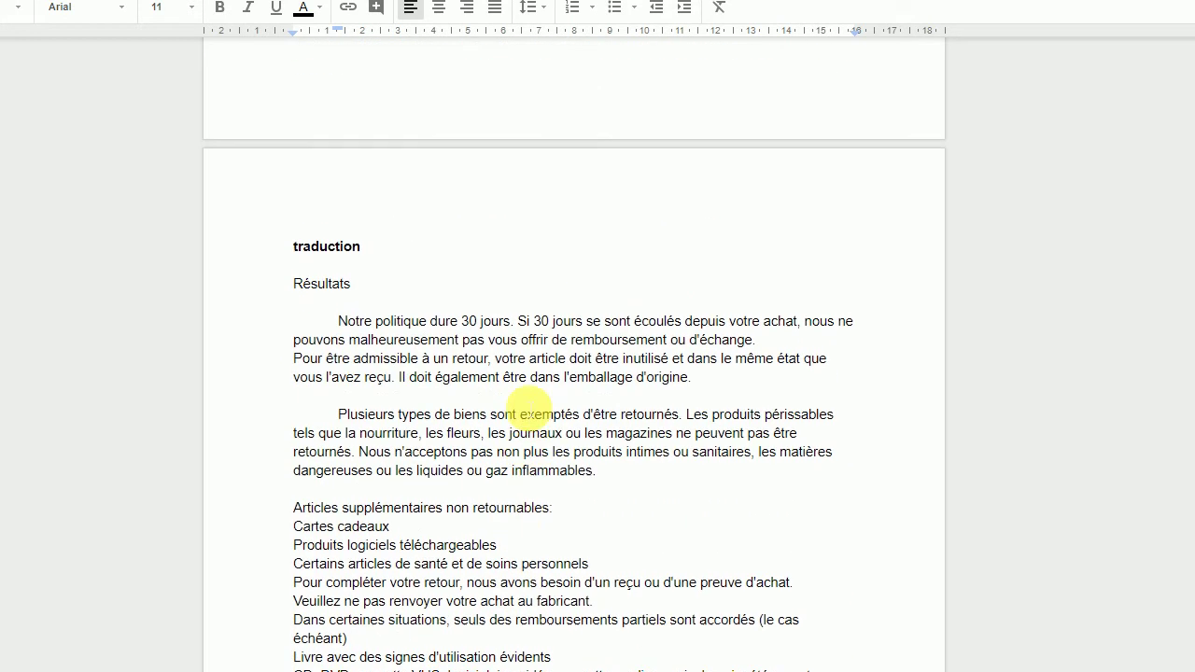
{"action": "scroll", "coordinate": [529, 408], "scroll_direction": "down", "scroll_amount": 5}
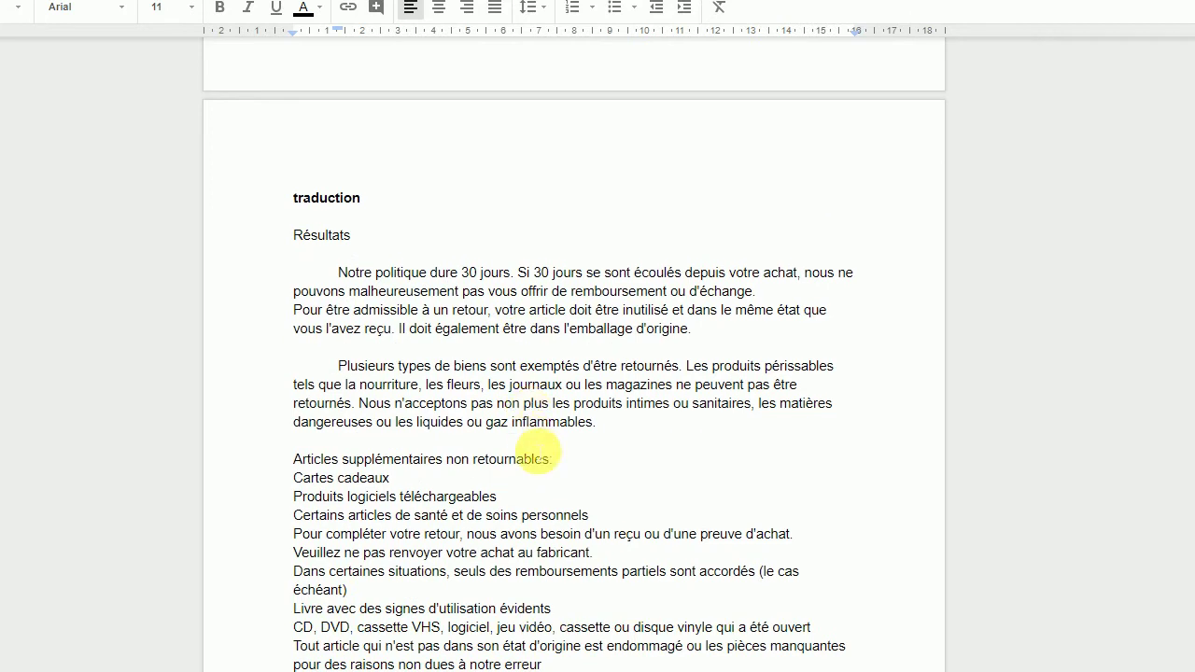
{"action": "scroll", "coordinate": [594, 468], "scroll_direction": "down", "scroll_amount": 1}
{"action": "scroll", "coordinate": [598, 466], "scroll_direction": "down", "scroll_amount": 3}
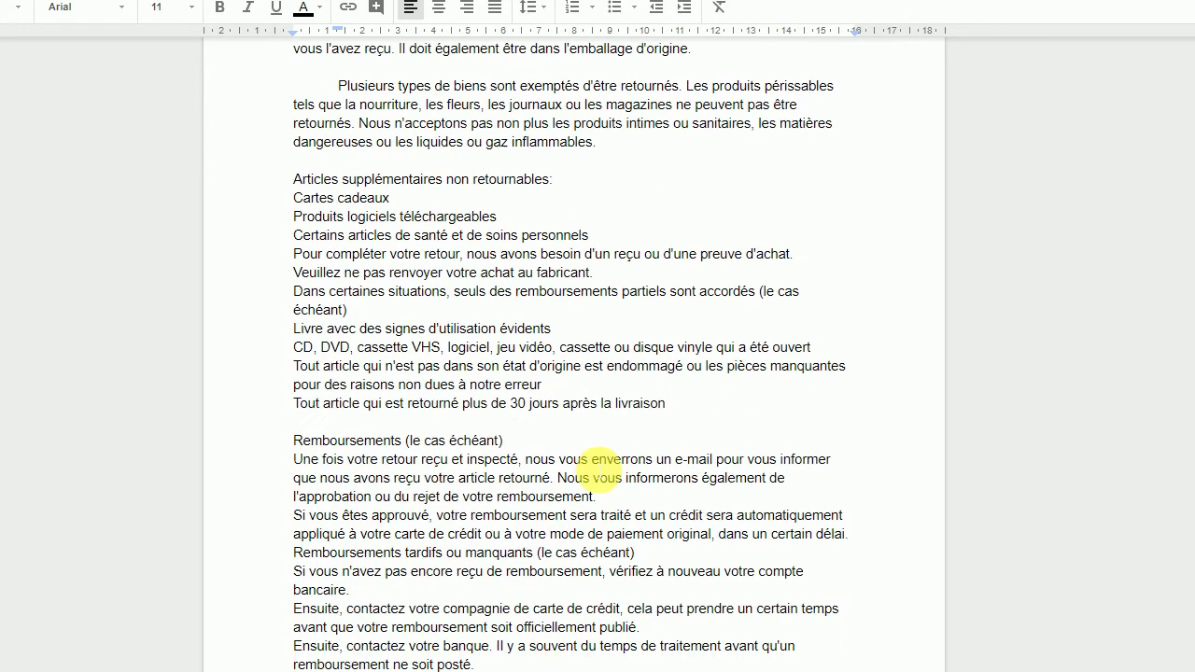
{"action": "scroll", "coordinate": [551, 392], "scroll_direction": "up", "scroll_amount": 3}
{"action": "scroll", "coordinate": [555, 390], "scroll_direction": "down", "scroll_amount": 6}
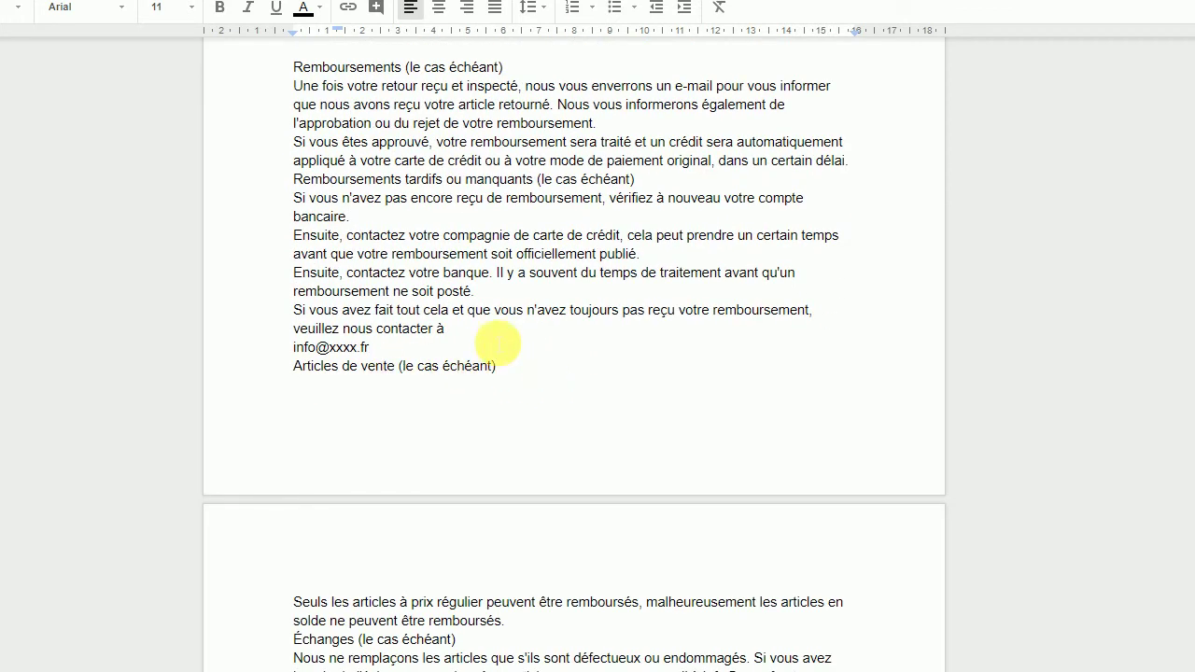
{"action": "scroll", "coordinate": [577, 385], "scroll_direction": "down", "scroll_amount": 2}
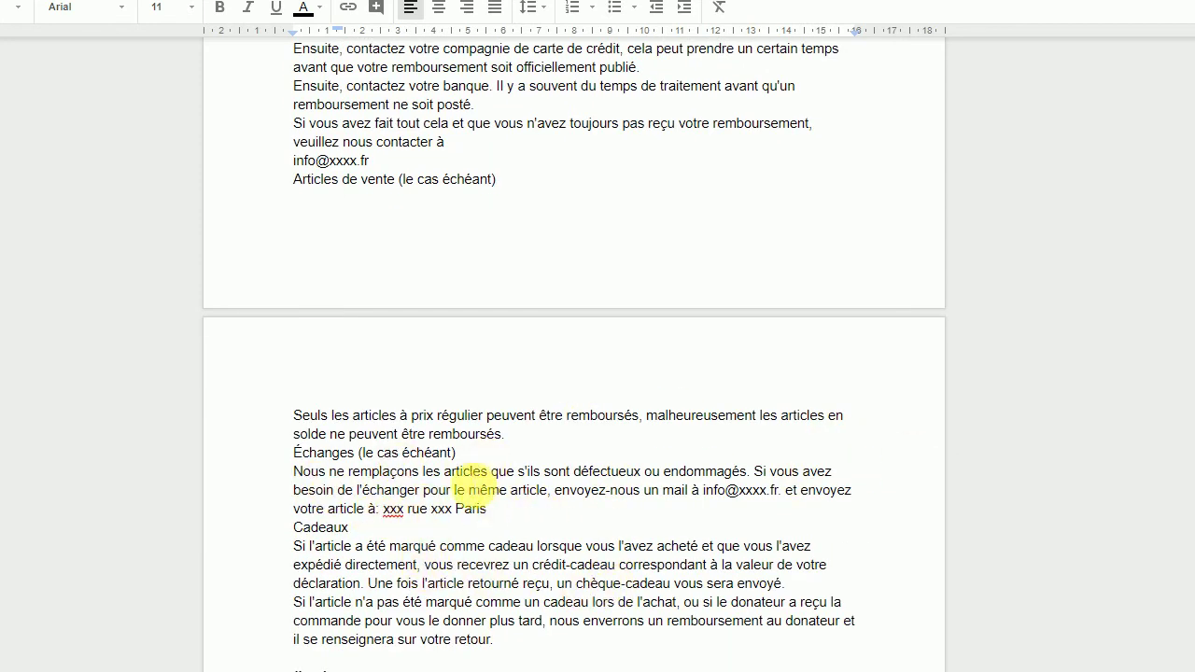
Insert a blank line above and below the "Échanges (le cas échéant)" heading.
{"action": "left_click", "coordinate": [512, 435]}
{"action": "key", "text": "Return"}
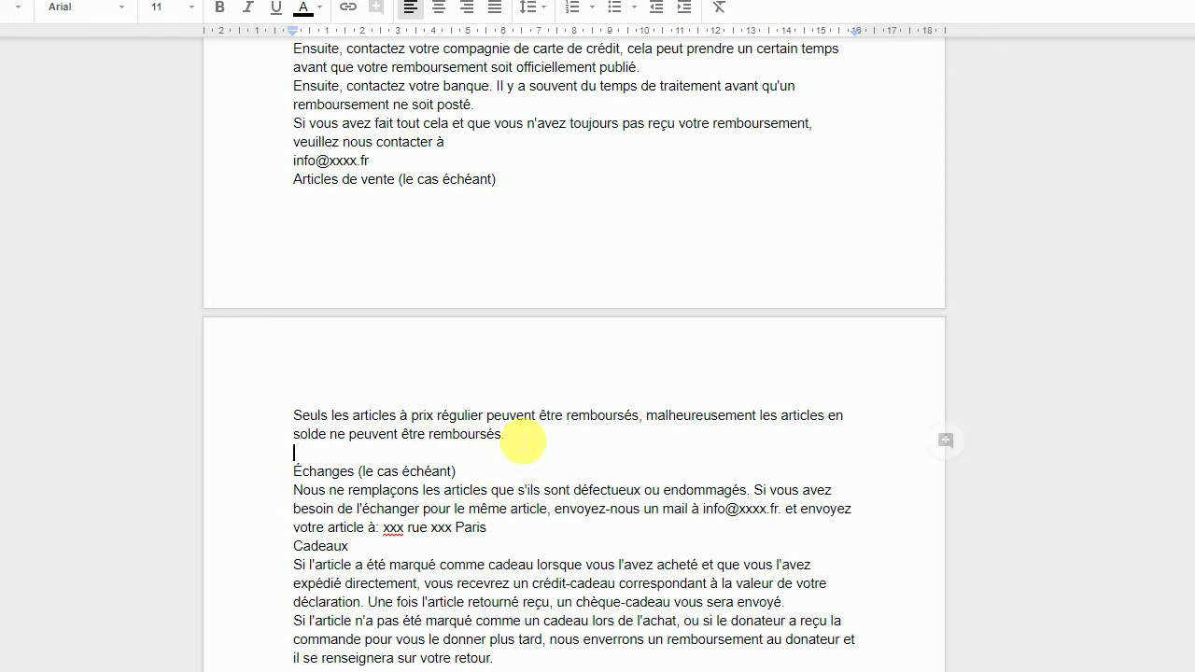
{"action": "left_click", "coordinate": [472, 471]}
{"action": "key", "text": "Return"}
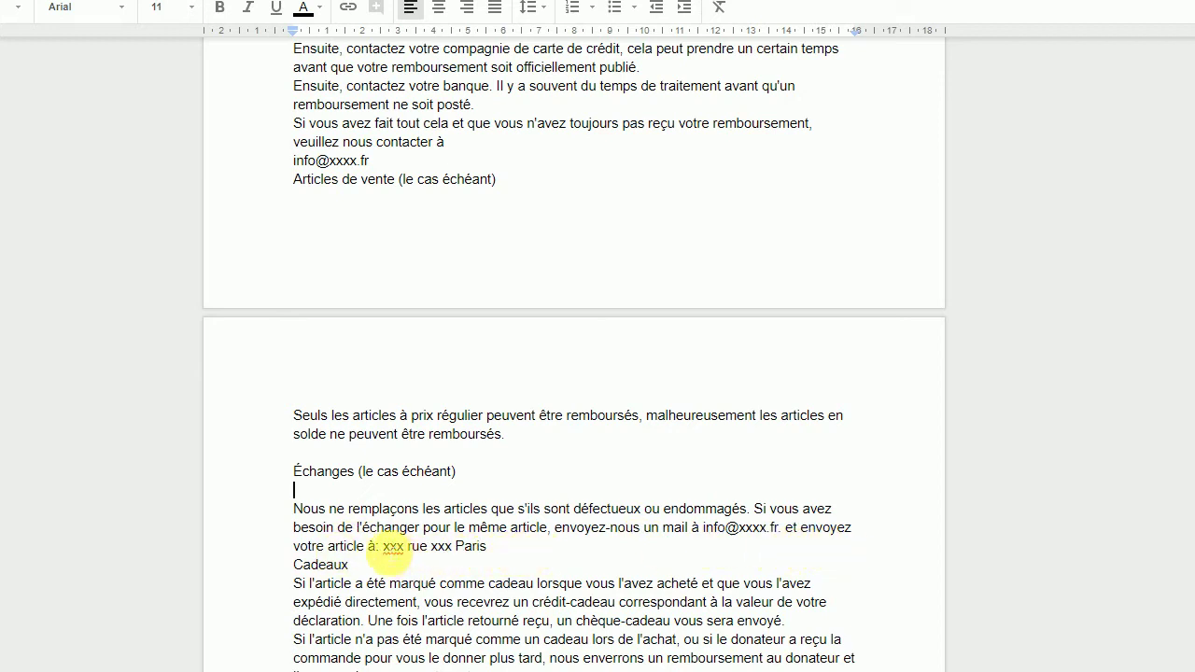
Examine the return address placeholder in the exchanges paragraph and the "Cadeaux" section below it.
{"action": "left_click_drag", "start_coordinate": [384, 547], "coordinate": [480, 549]}
{"action": "left_click", "coordinate": [495, 551]}
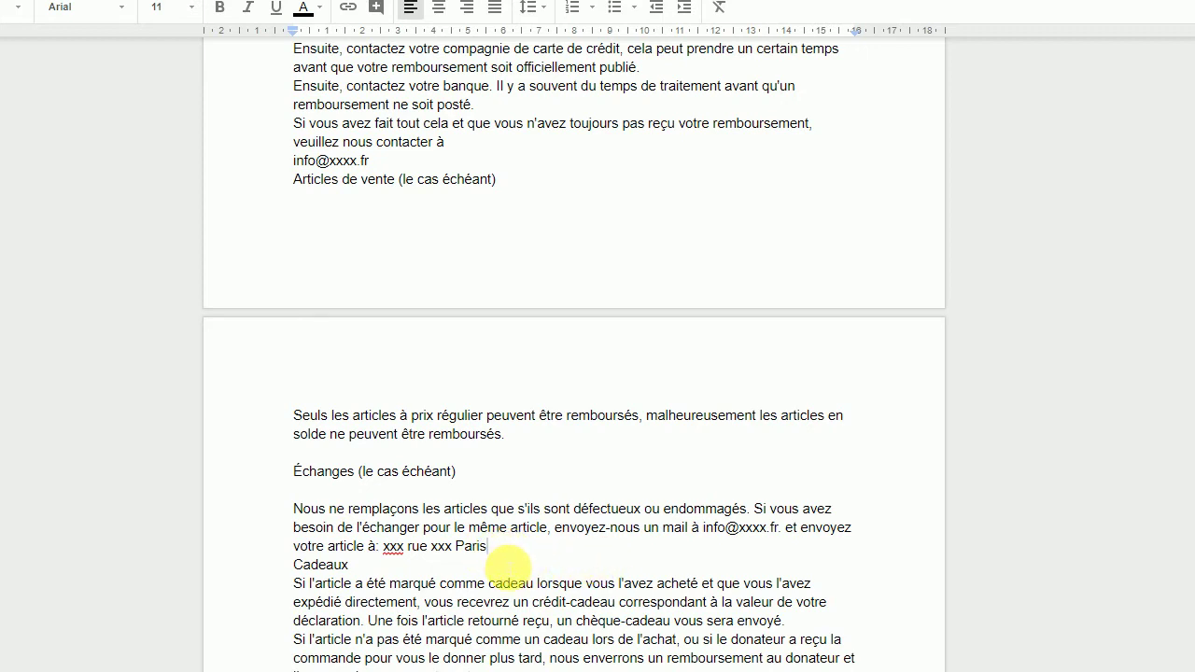
{"action": "scroll", "coordinate": [514, 560], "scroll_direction": "down", "scroll_amount": 1}
{"action": "scroll", "coordinate": [518, 558], "scroll_direction": "down", "scroll_amount": 1}
{"action": "scroll", "coordinate": [566, 544], "scroll_direction": "up", "scroll_amount": 2}
{"action": "scroll", "coordinate": [548, 467], "scroll_direction": "down", "scroll_amount": 5}
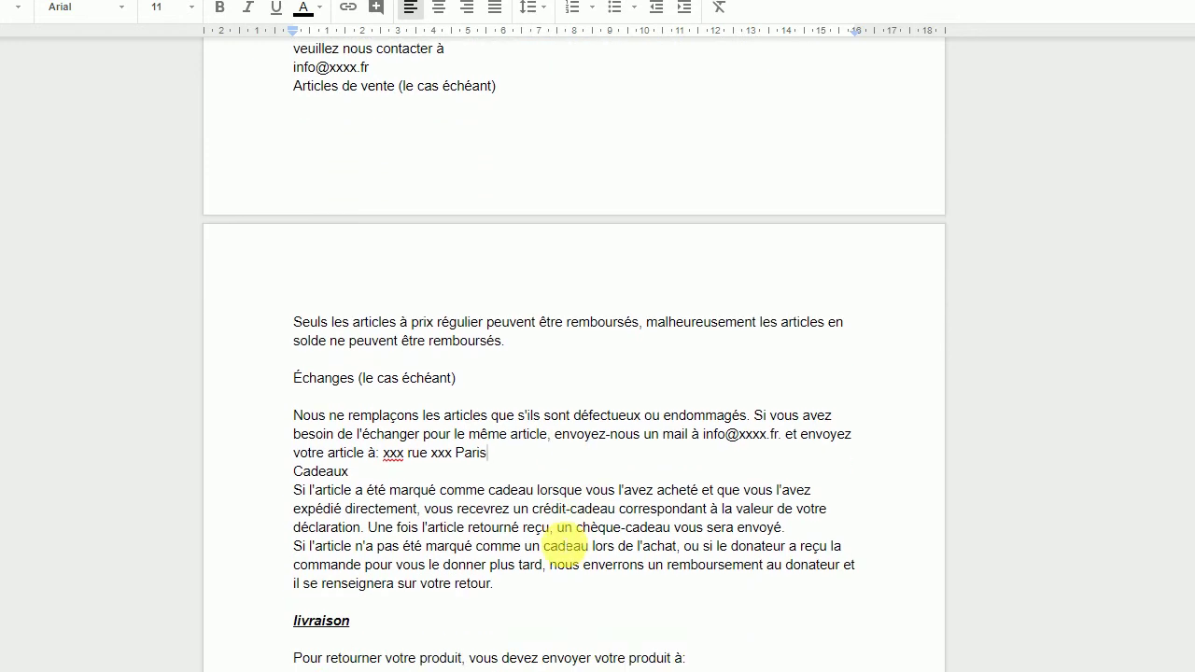
{"action": "scroll", "coordinate": [592, 547], "scroll_direction": "down", "scroll_amount": 2}
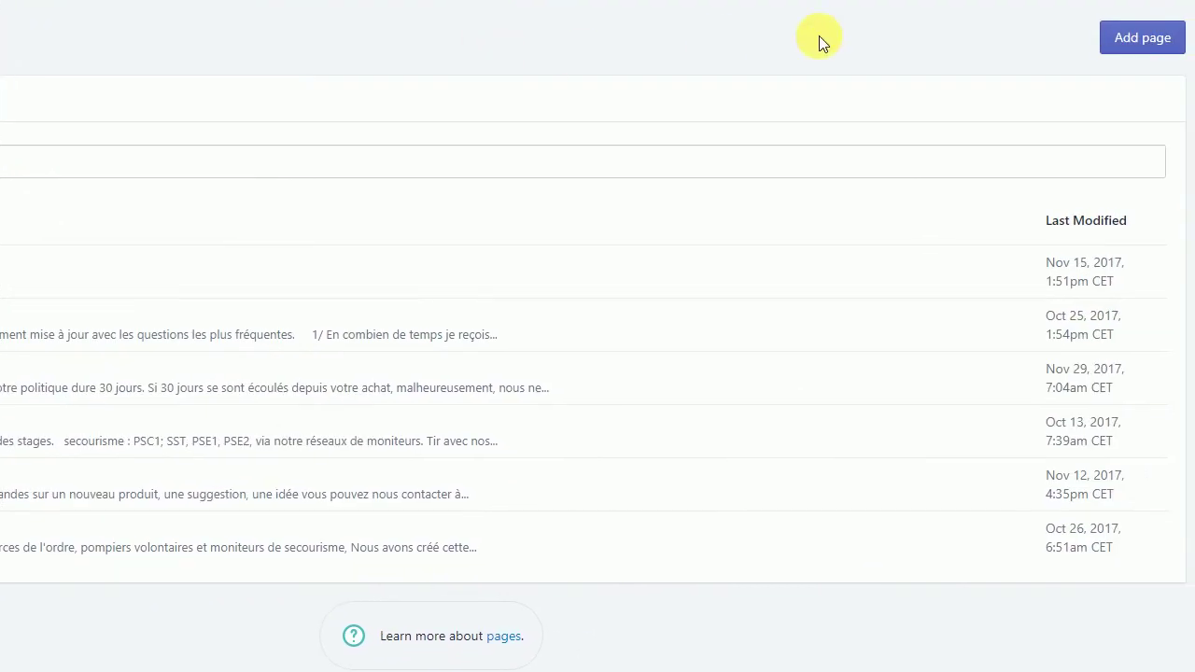
Open a blank new page from the Shopify pages list, examine its title and content fields, and return to the list.
{"action": "left_click", "coordinate": [1143, 37]}
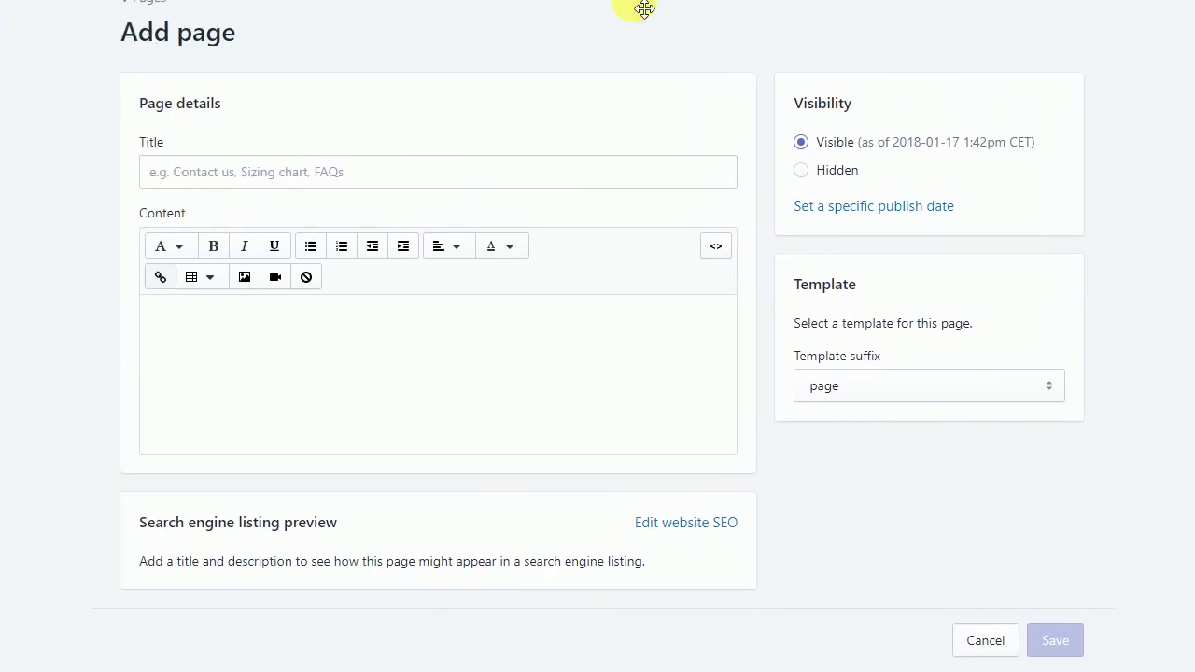
{"action": "left_click", "coordinate": [224, 186]}
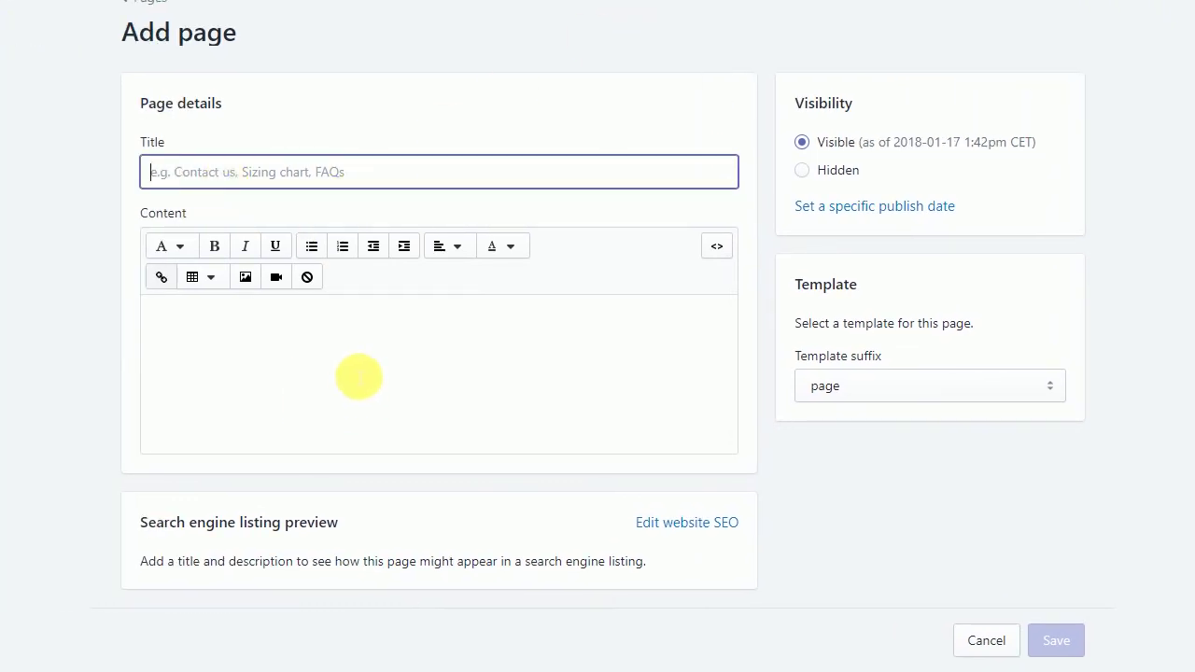
{"action": "left_click", "coordinate": [355, 369]}
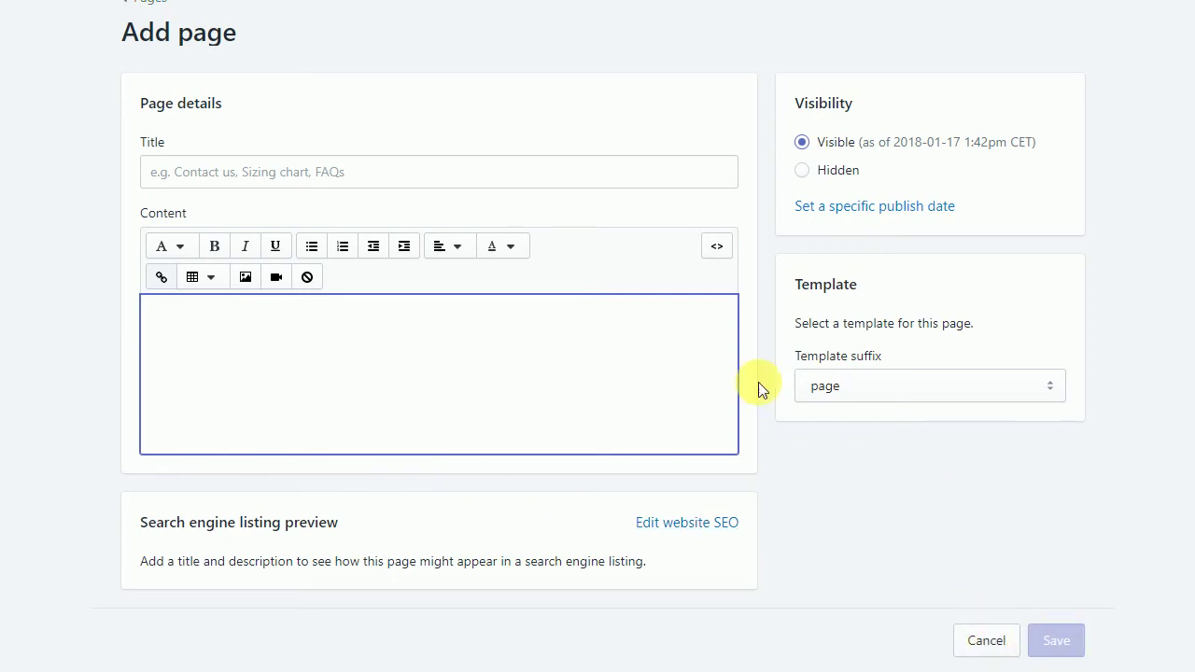
{"action": "left_click", "coordinate": [139, 3]}
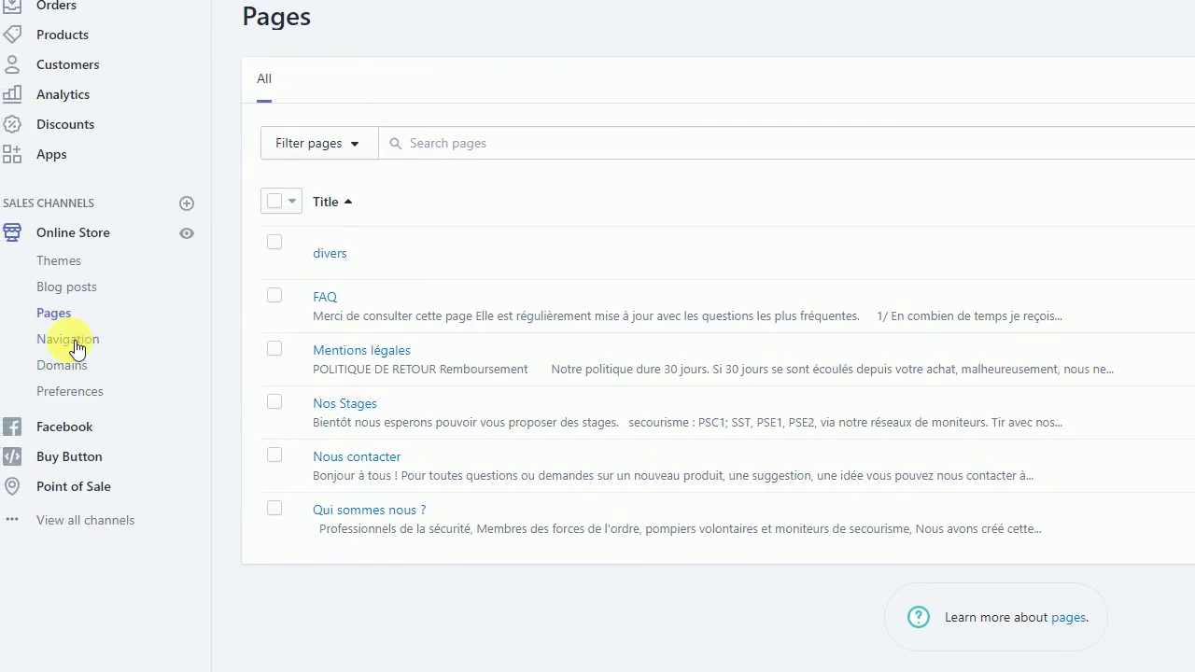
Open the online store's navigation menu titled "Menu" and expand its FAQ item.
{"action": "left_click", "coordinate": [67, 339]}
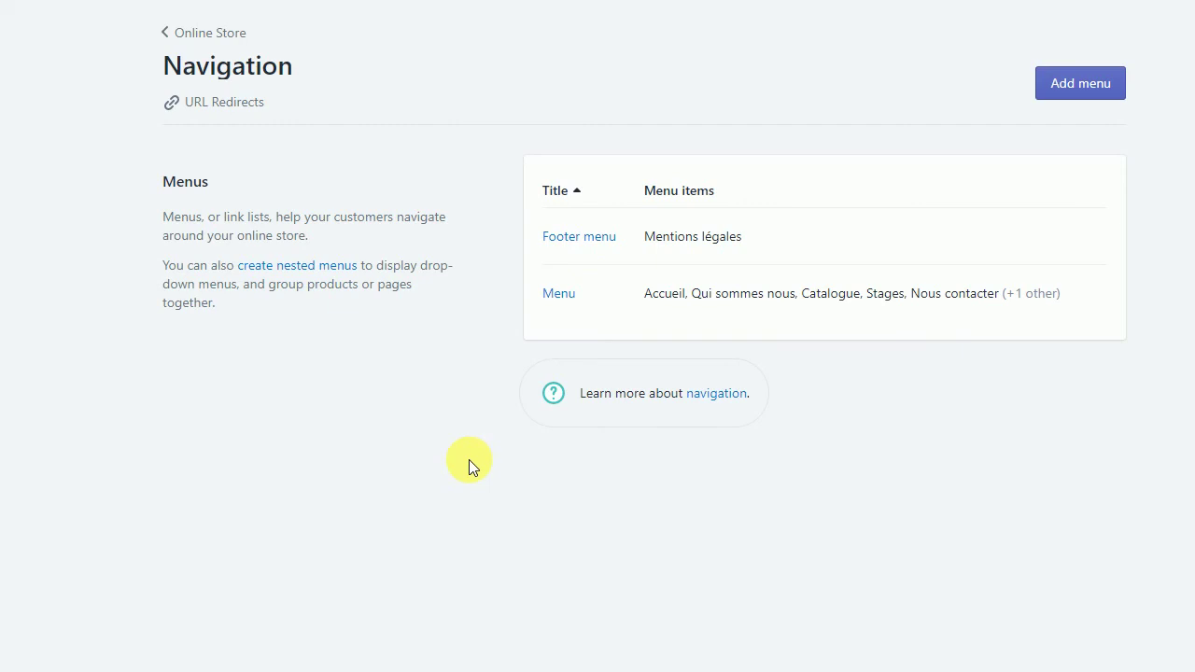
{"action": "left_click", "coordinate": [561, 295]}
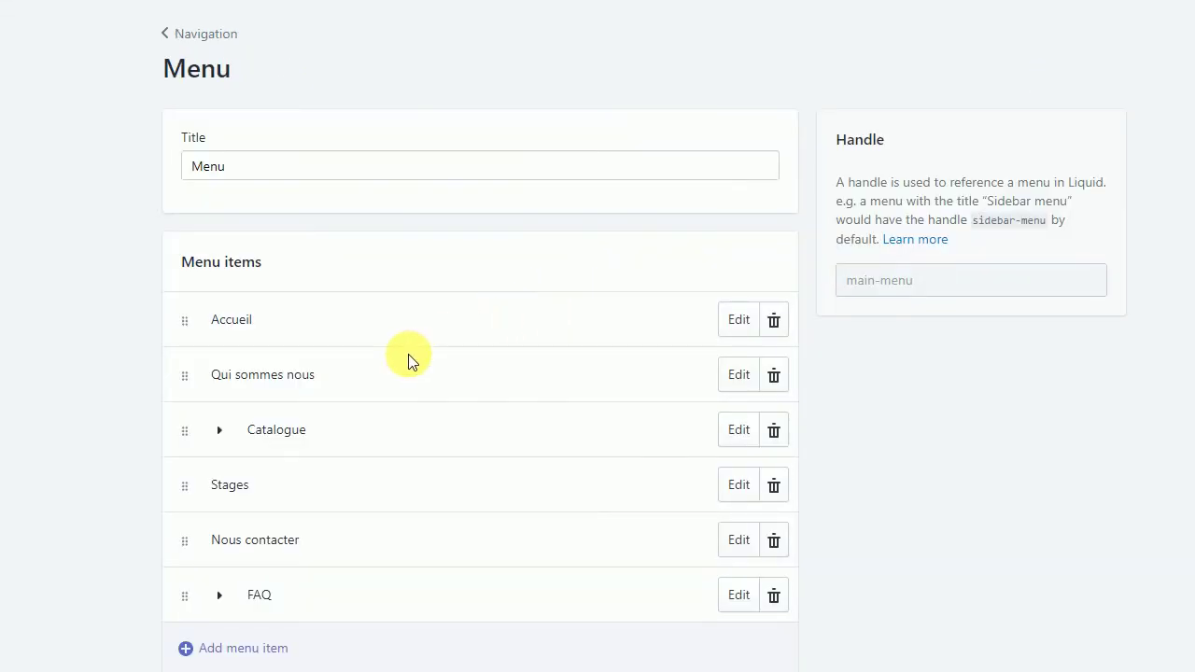
{"action": "left_click", "coordinate": [223, 597]}
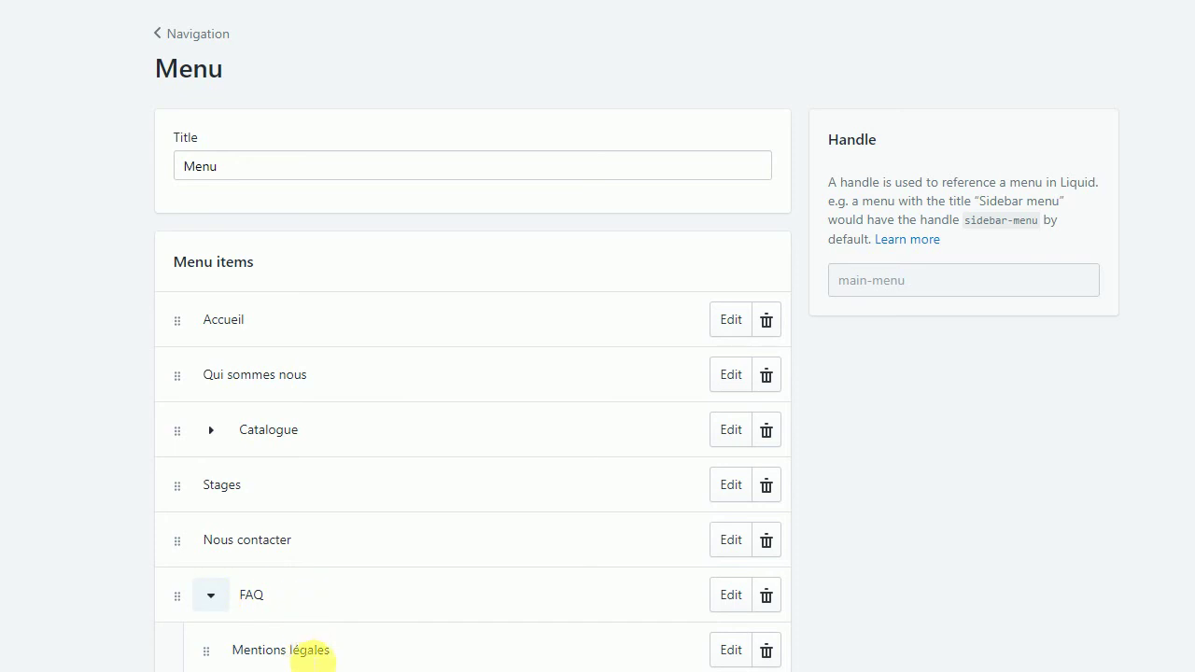
{"action": "left_click", "coordinate": [207, 602]}
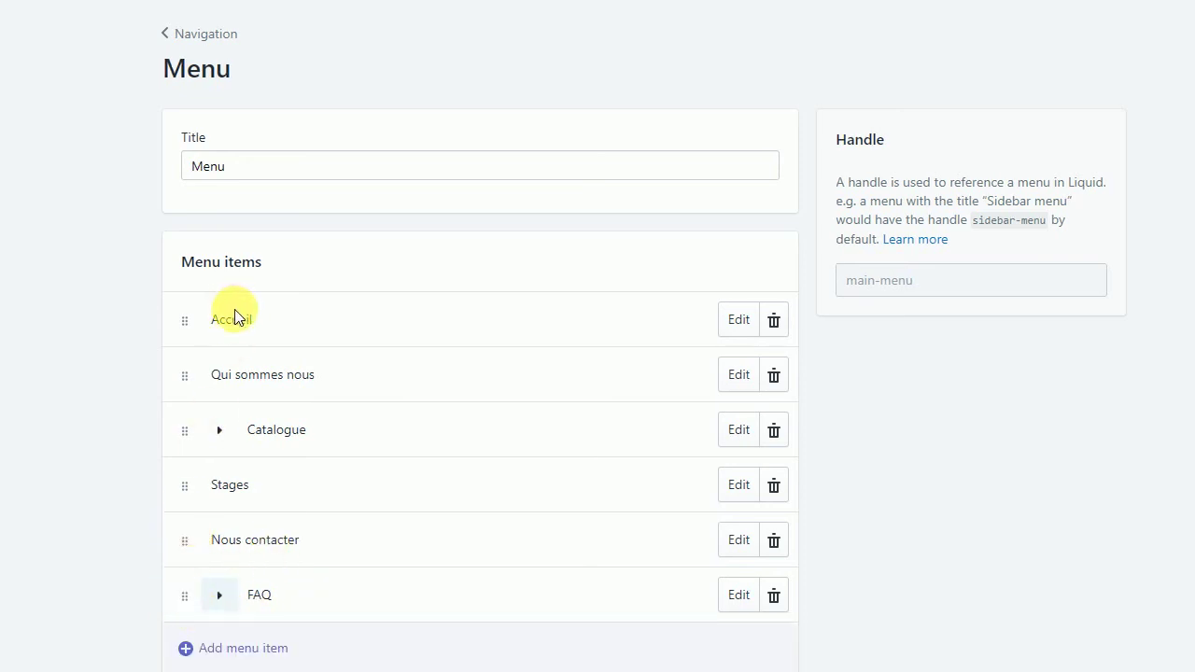
{"action": "left_click", "coordinate": [226, 599]}
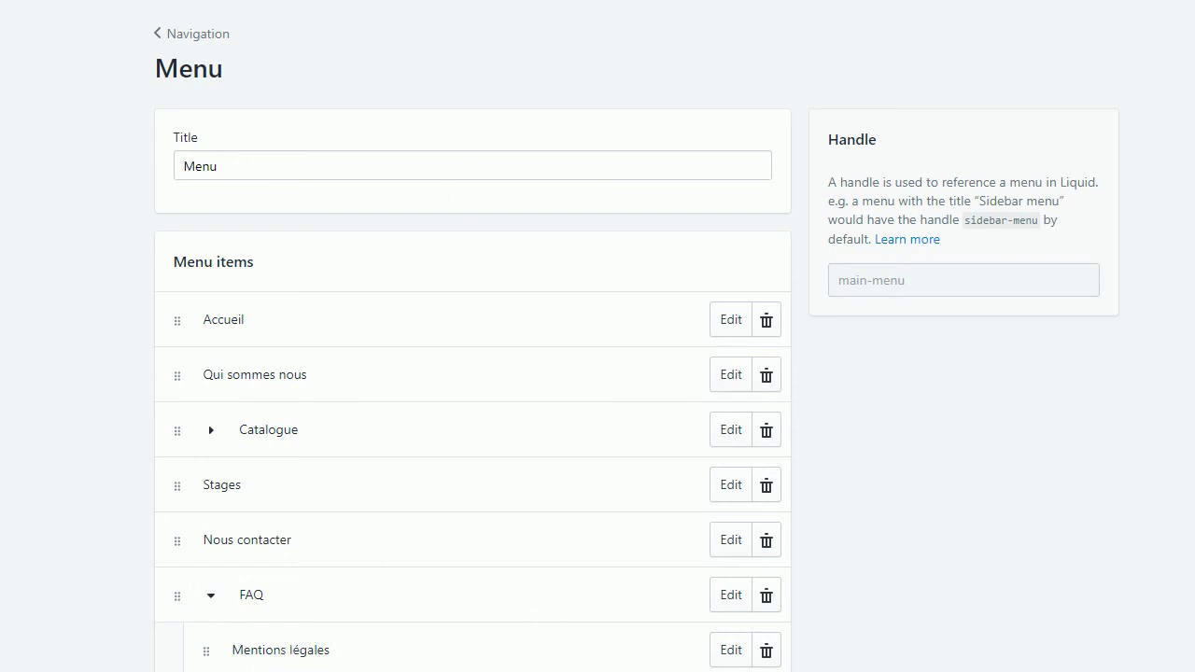
Add a top-level menu item named "mentions" that links to the "Mentions légales" page.
{"action": "scroll", "coordinate": [521, 2], "scroll_direction": "down", "scroll_amount": 1}
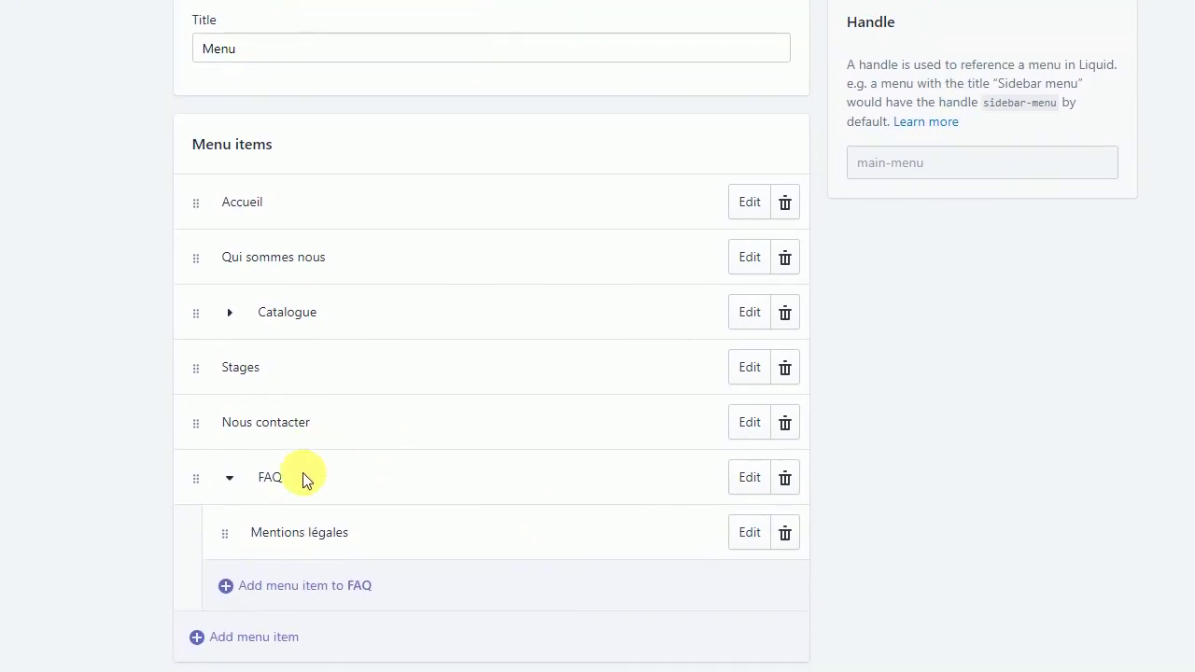
{"action": "left_click", "coordinate": [259, 645]}
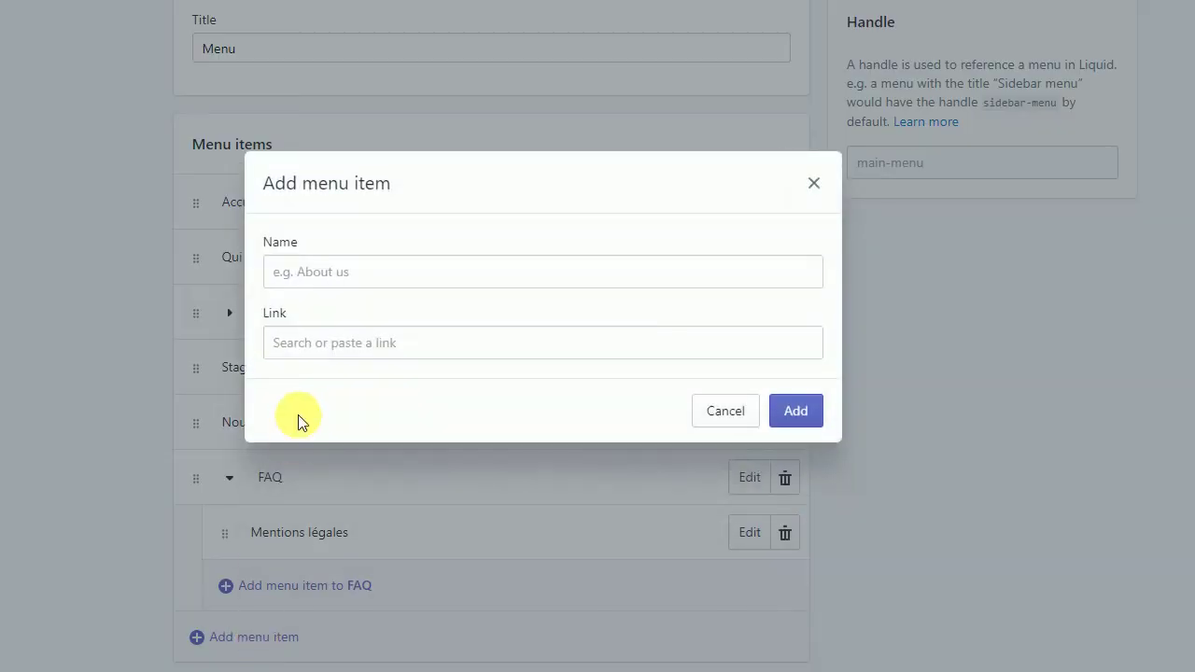
{"action": "left_click", "coordinate": [318, 272]}
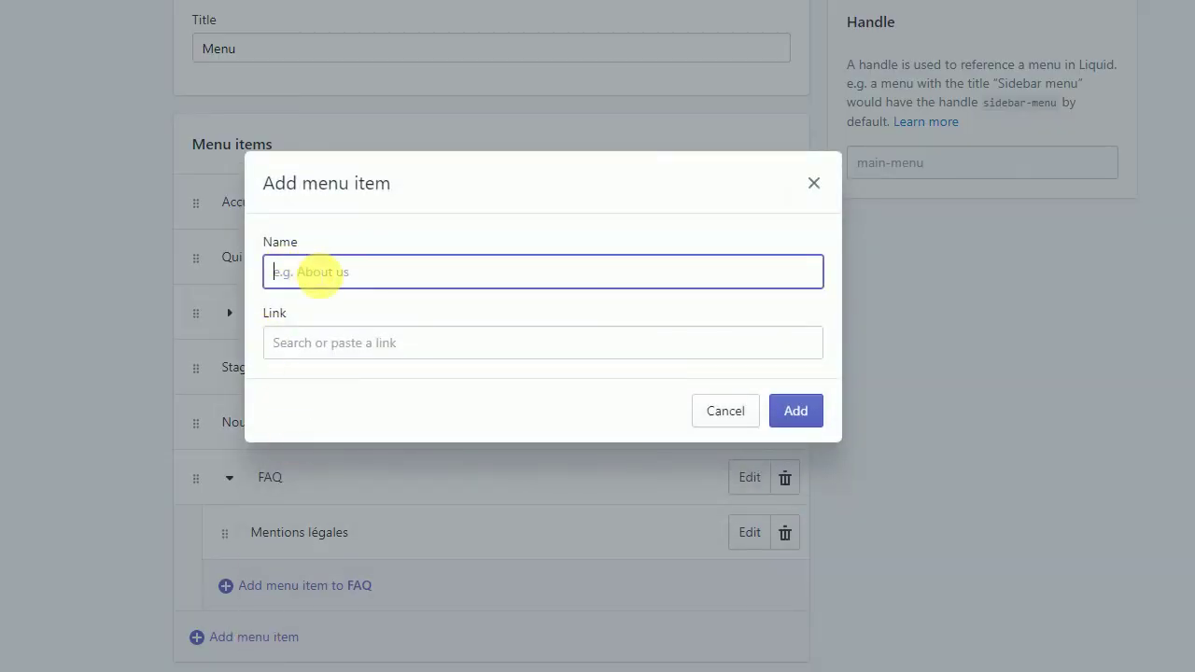
{"action": "type", "text": "mentions"}
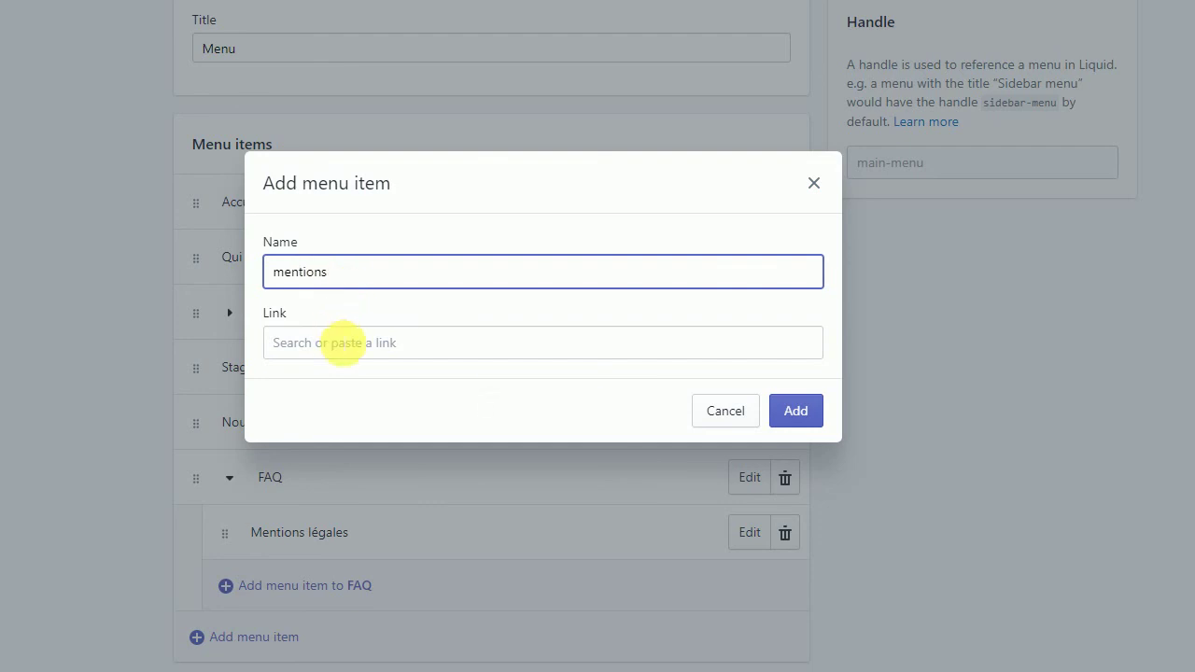
{"action": "left_click", "coordinate": [341, 341]}
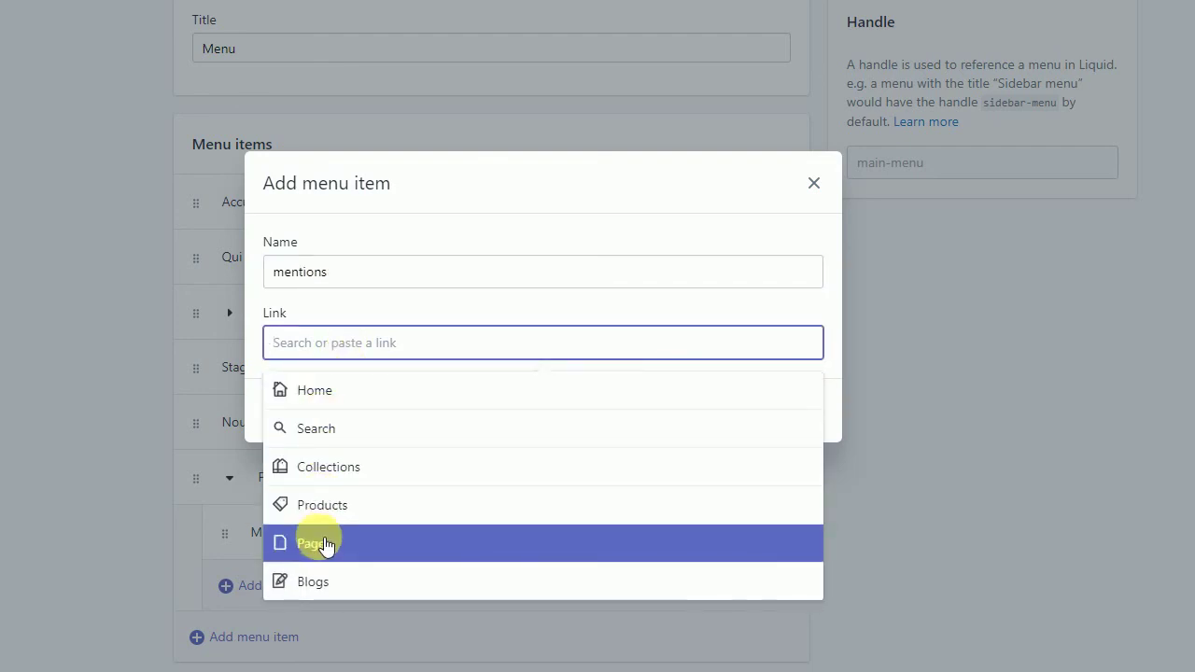
{"action": "left_click", "coordinate": [326, 547]}
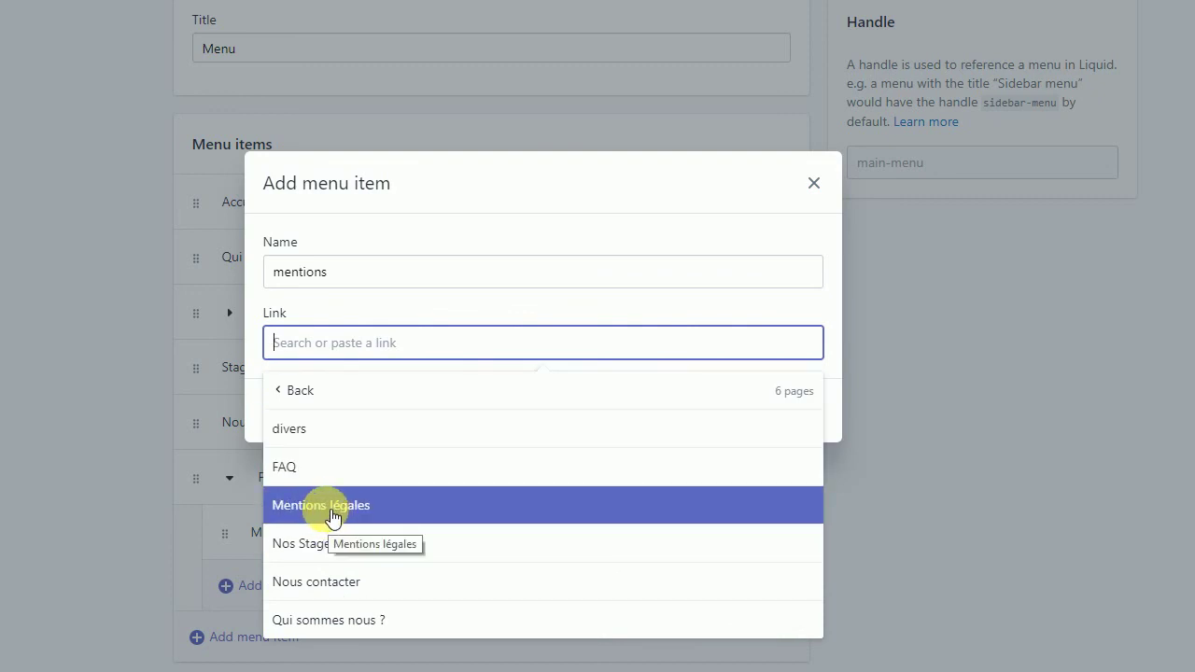
{"action": "left_click", "coordinate": [333, 516]}
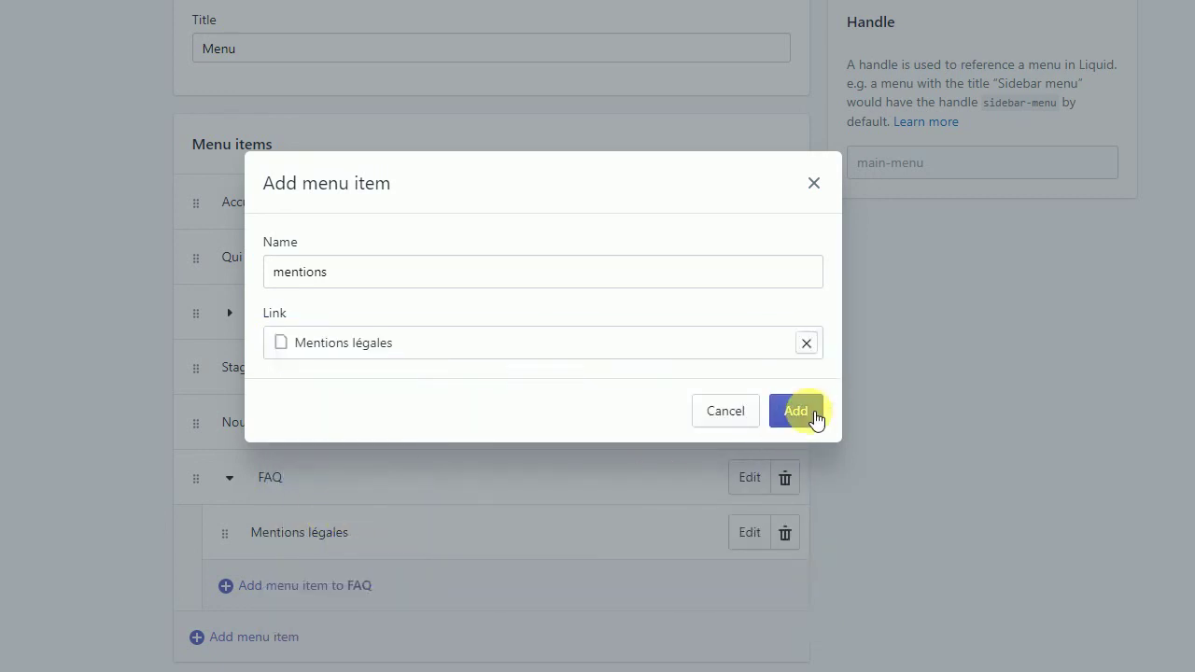
{"action": "left_click", "coordinate": [812, 413]}
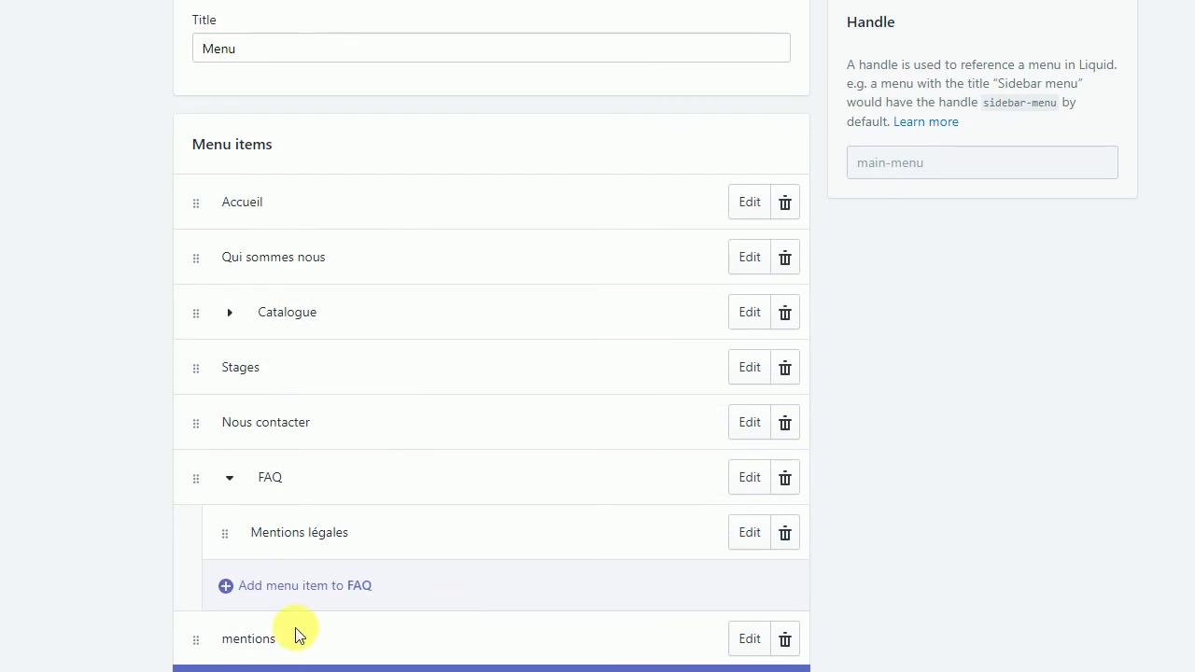
Try the "mentions" item under "Nous contacter", then nest it under "FAQ" above "Mentions légales".
{"action": "scroll", "coordinate": [267, 619], "scroll_direction": "down", "scroll_amount": 1}
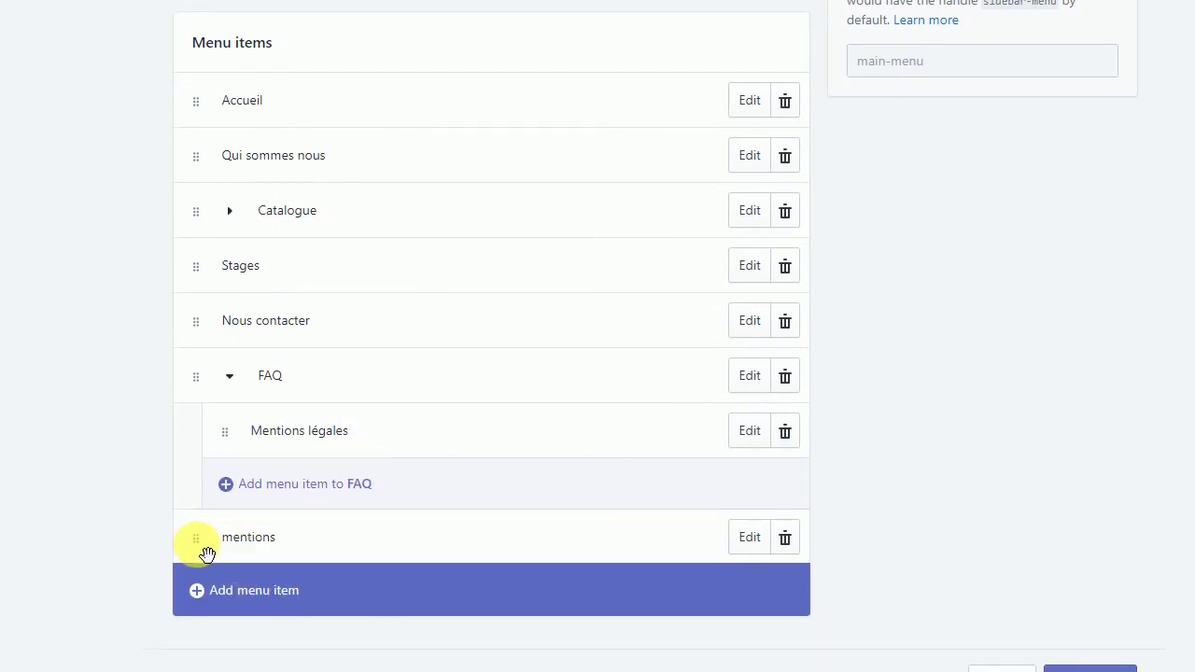
{"action": "left_click_drag", "start_coordinate": [206, 553], "coordinate": [238, 427]}
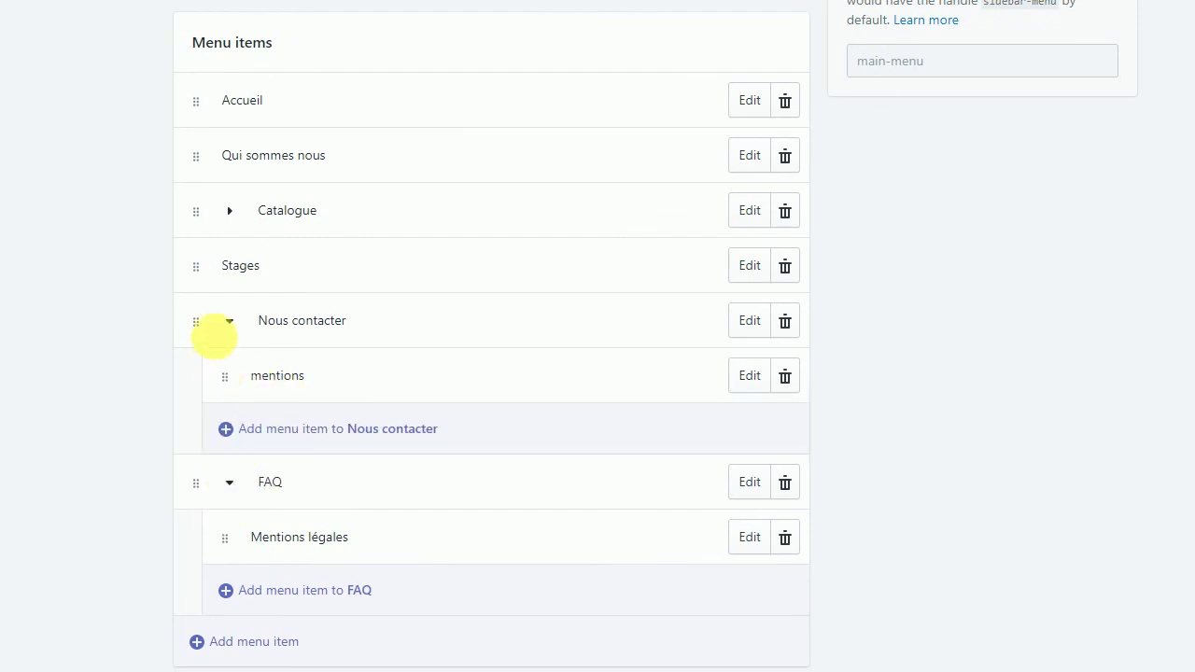
{"action": "left_click_drag", "start_coordinate": [229, 379], "coordinate": [224, 598]}
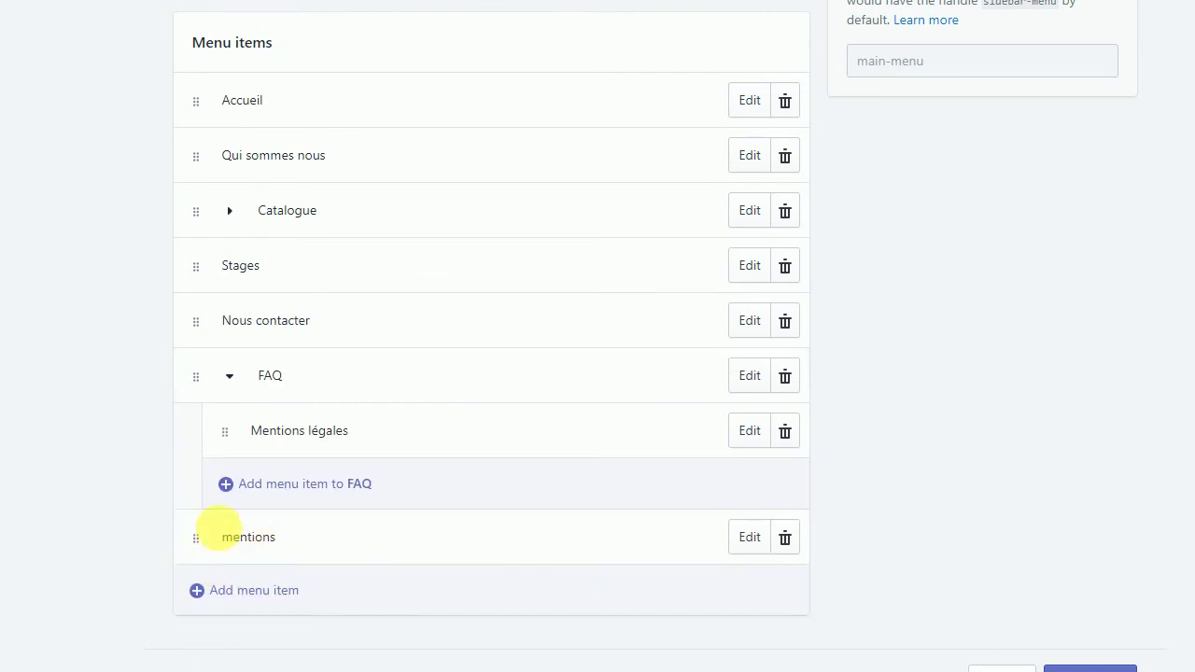
{"action": "left_click_drag", "start_coordinate": [205, 554], "coordinate": [275, 455]}
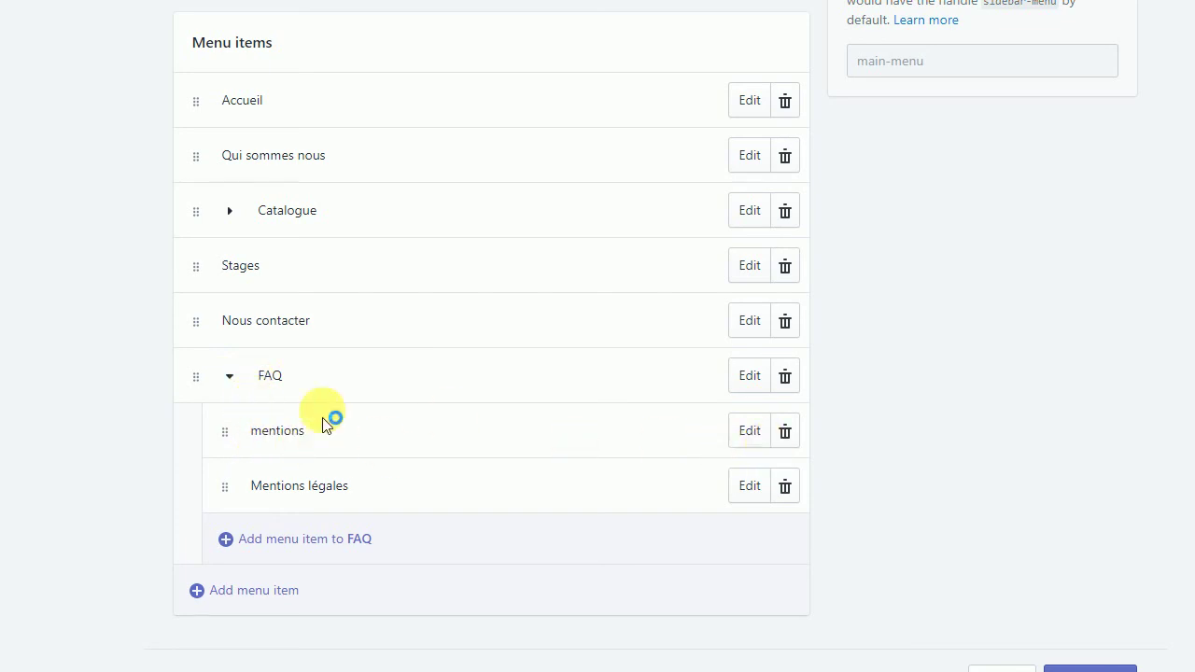
Remove the "mentions" item from under "FAQ", confirm its removal, and save the menu.
{"action": "left_click", "coordinate": [787, 432]}
{"action": "left_click", "coordinate": [774, 73]}
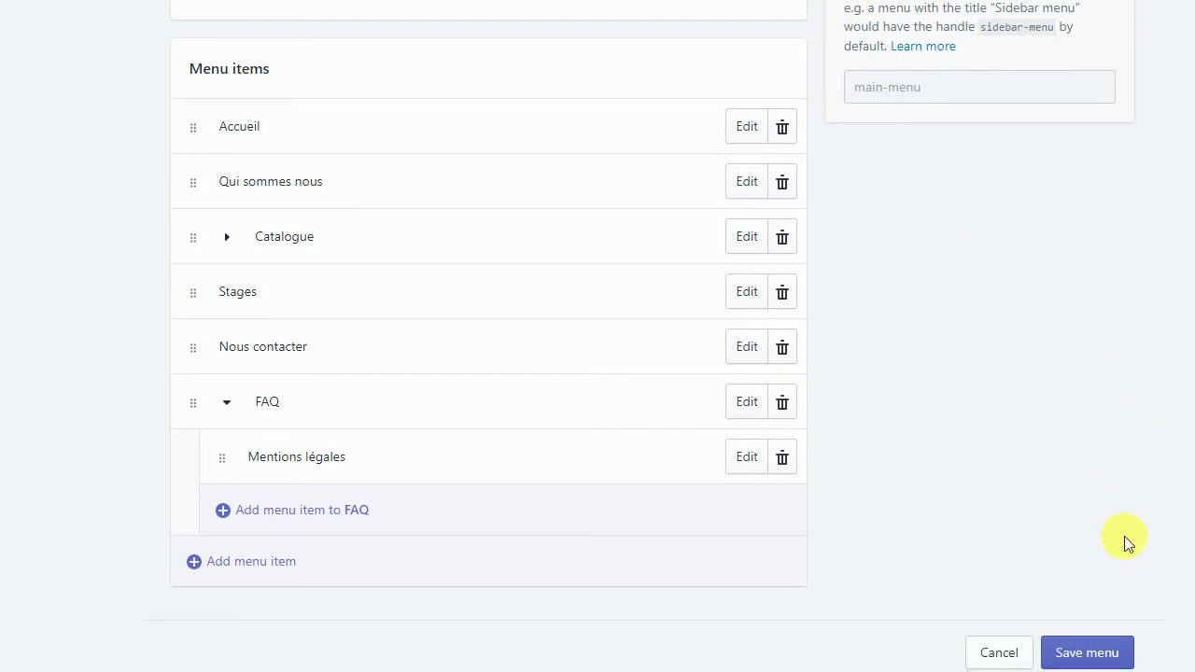
{"action": "left_click", "coordinate": [1084, 651]}
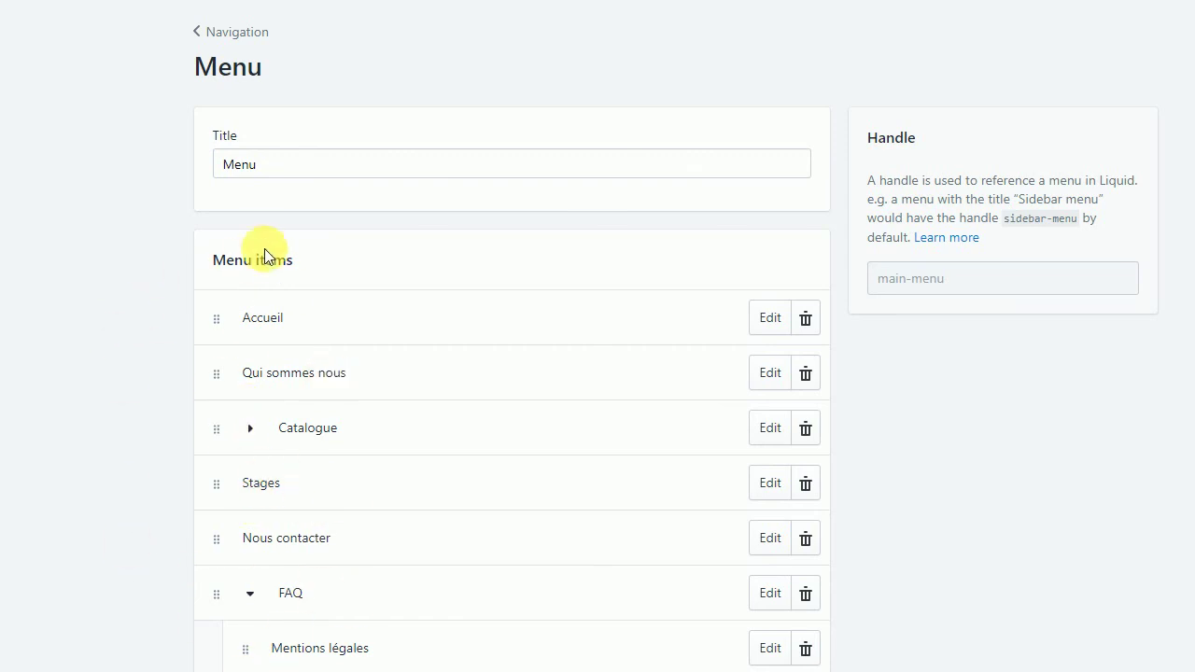
Open the "Footer menu" from the navigation list, examine its menu items, and return to the list.
{"action": "left_click", "coordinate": [213, 34]}
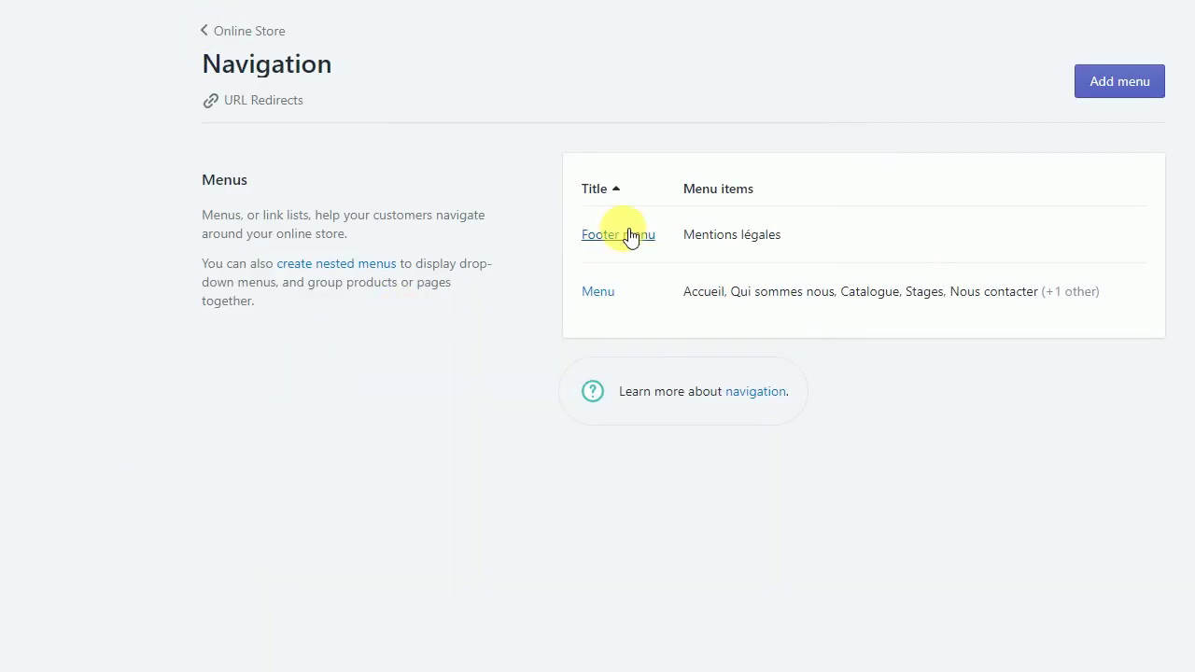
{"action": "left_click", "coordinate": [628, 236]}
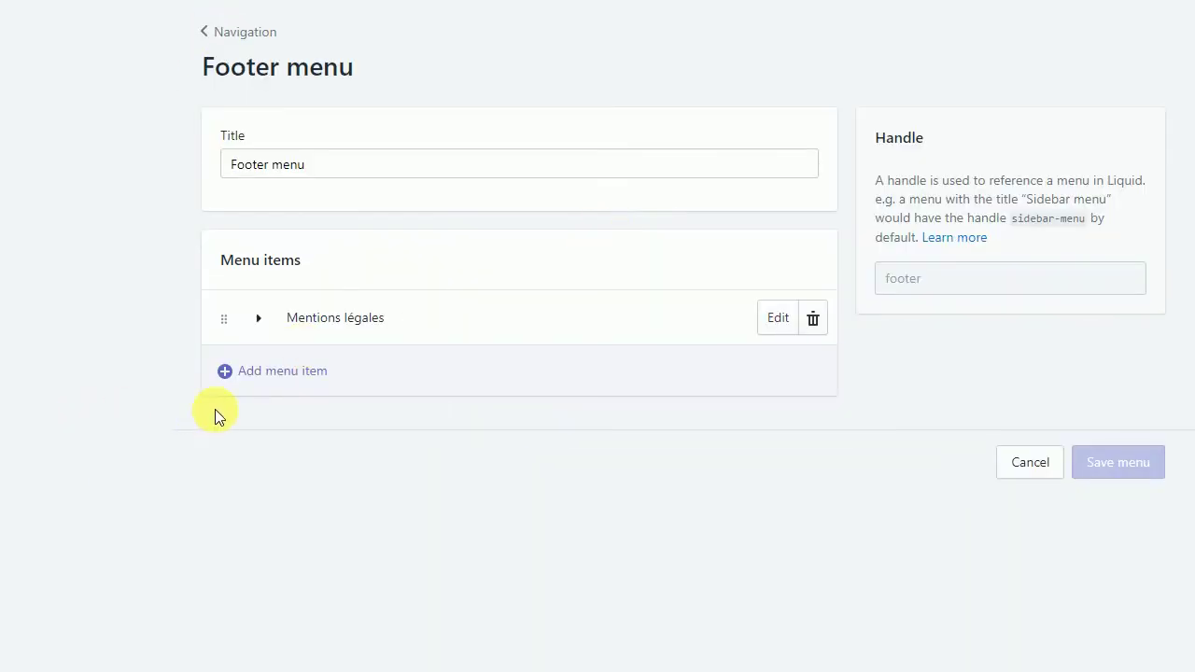
{"action": "left_click", "coordinate": [233, 37]}
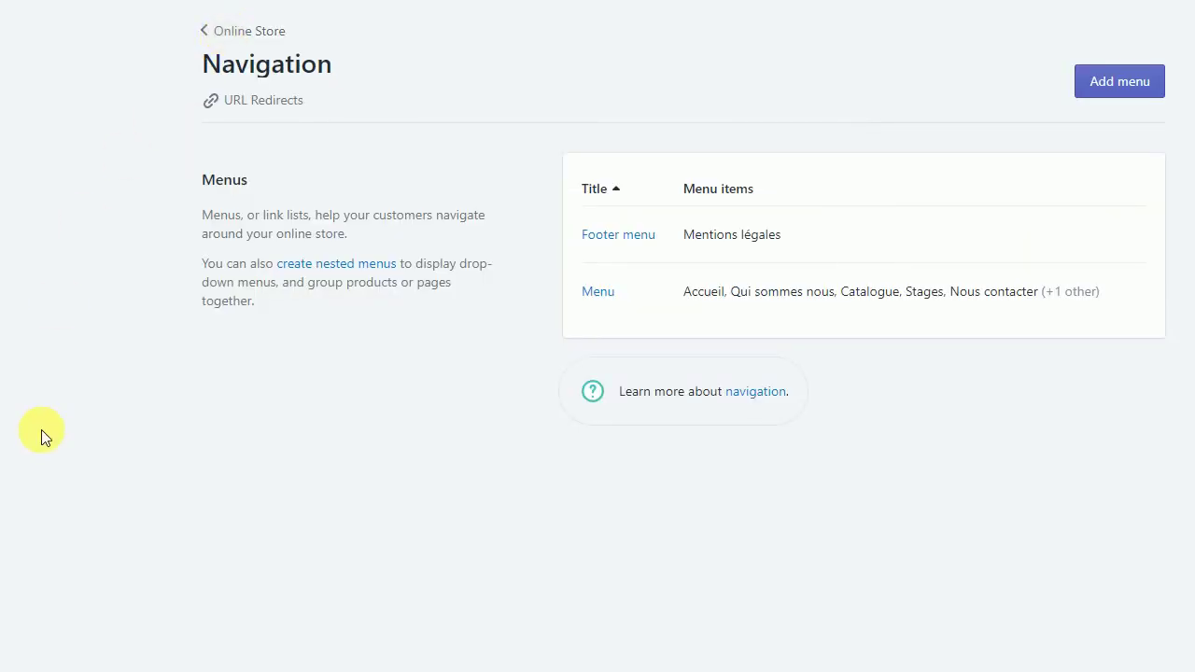